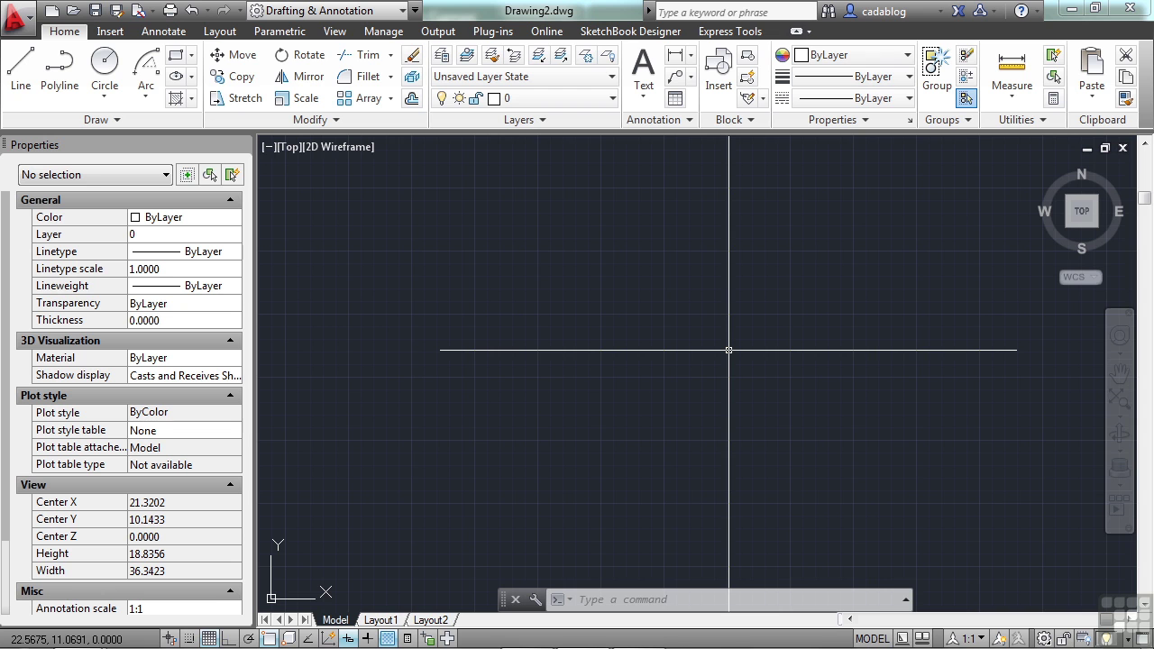
Step: Open the drawing architectural_example-imperial.dwg from the 09 folder
text(open)
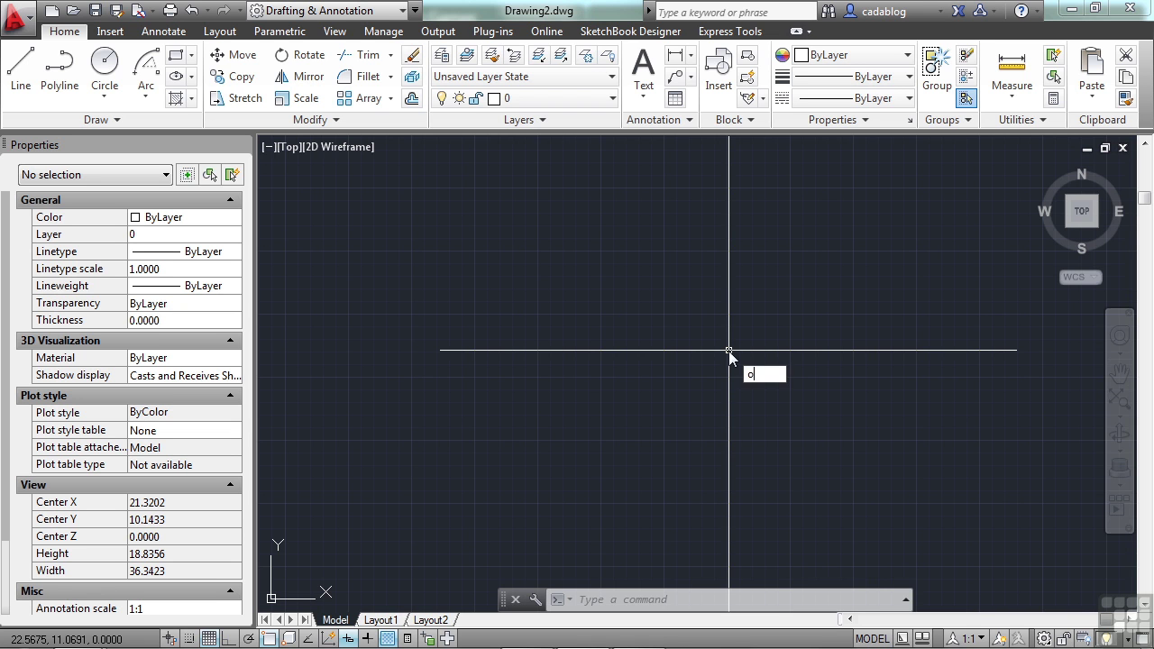
key(Return)
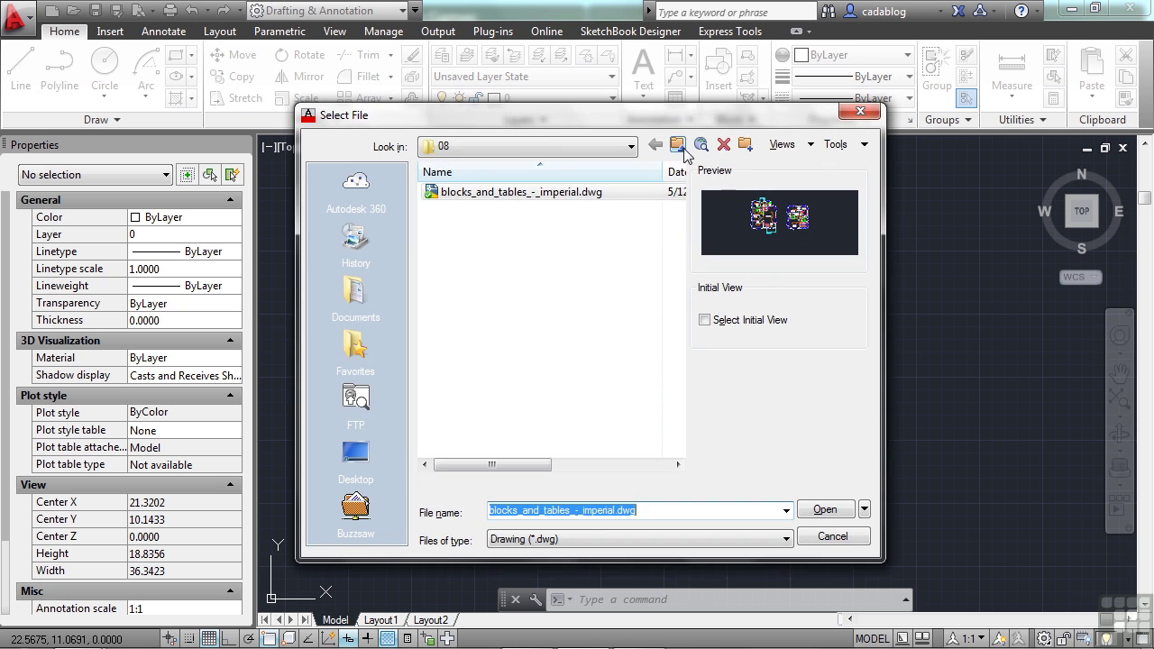
click(677, 144)
double_click(455, 295)
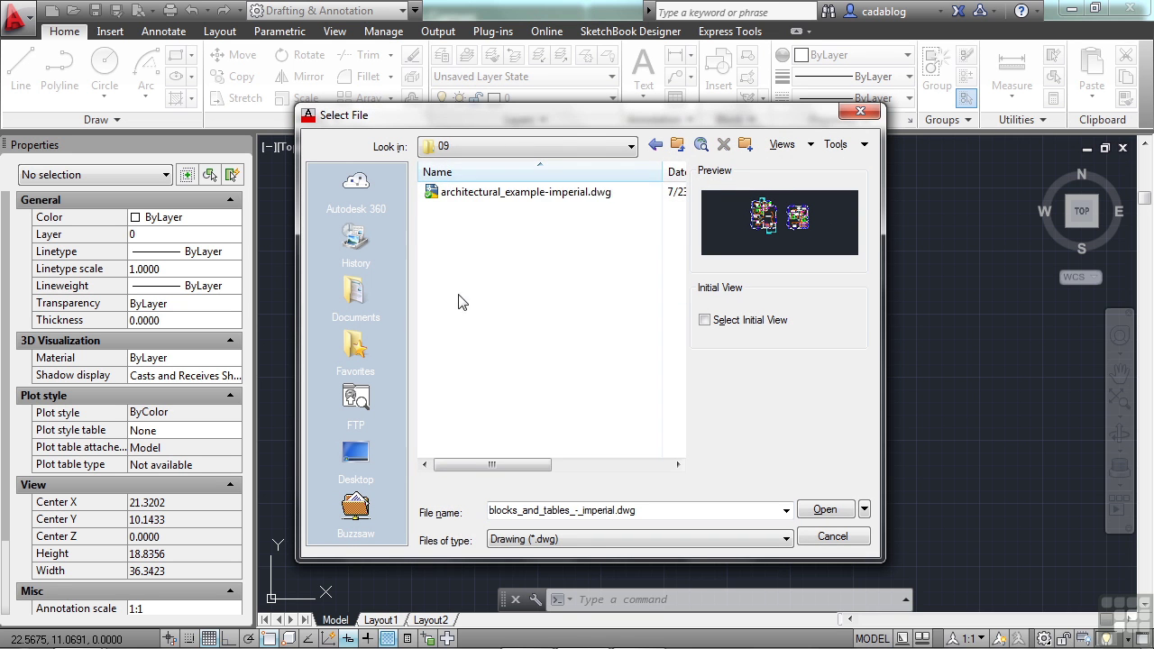
double_click(493, 192)
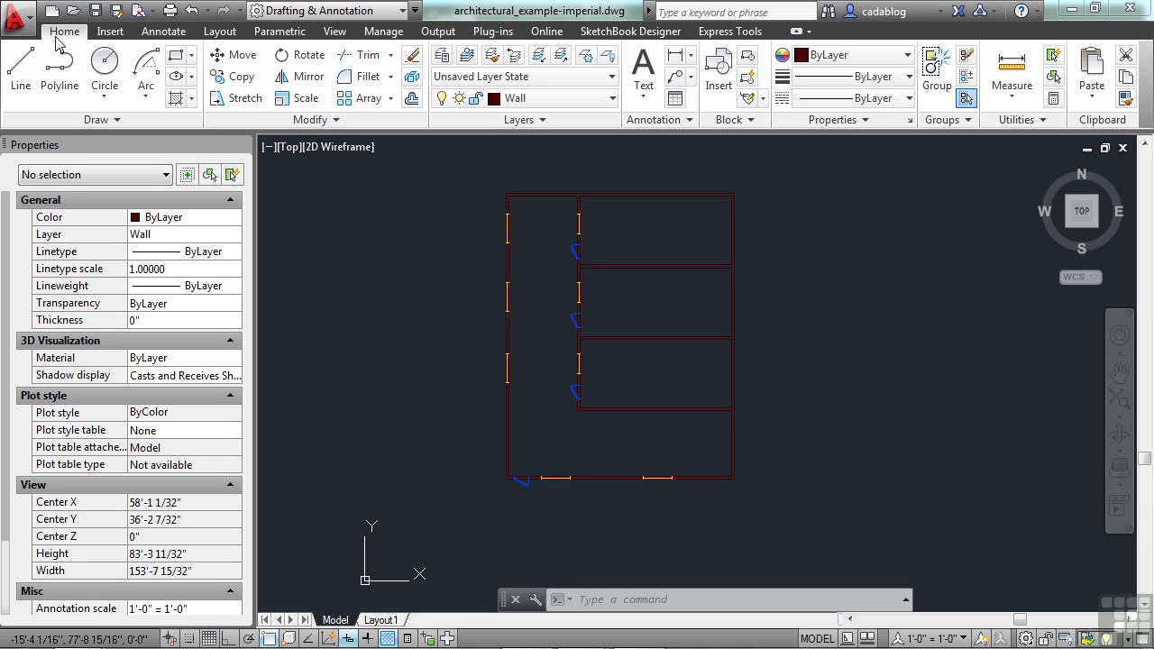
click(515, 124)
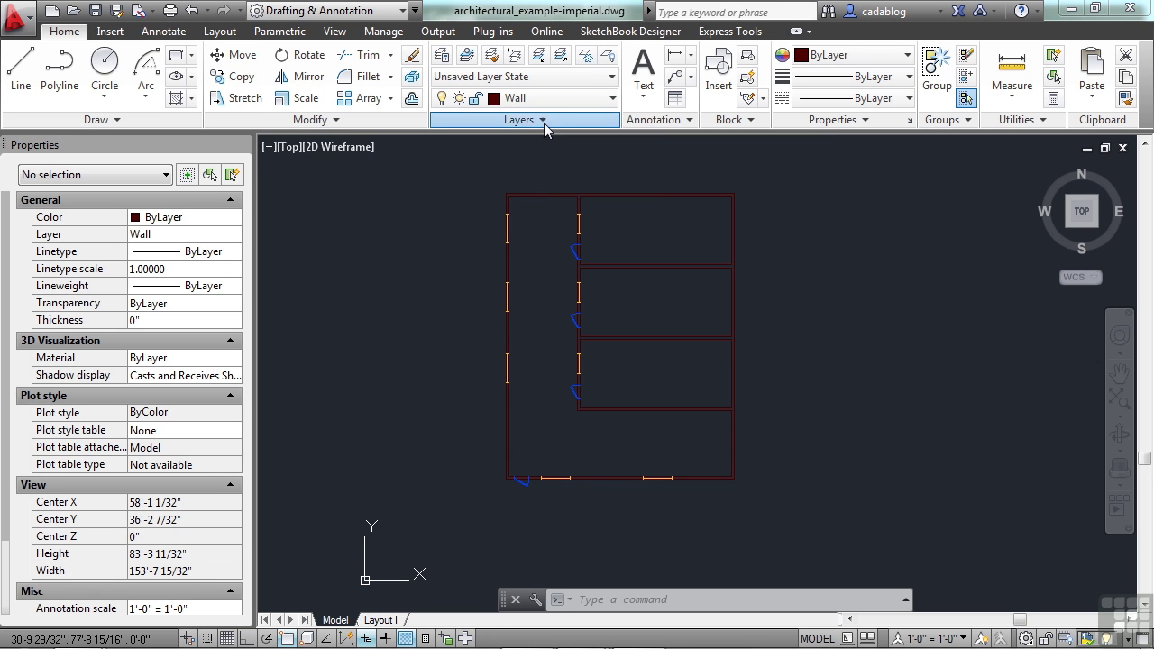
click(544, 125)
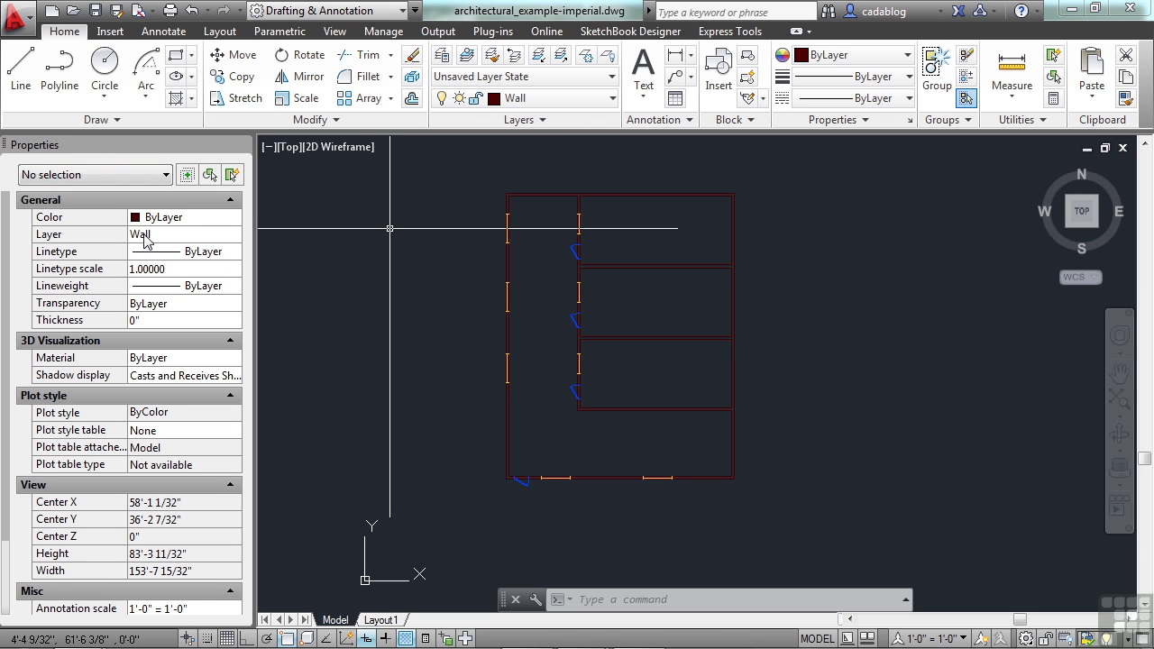
click(236, 238)
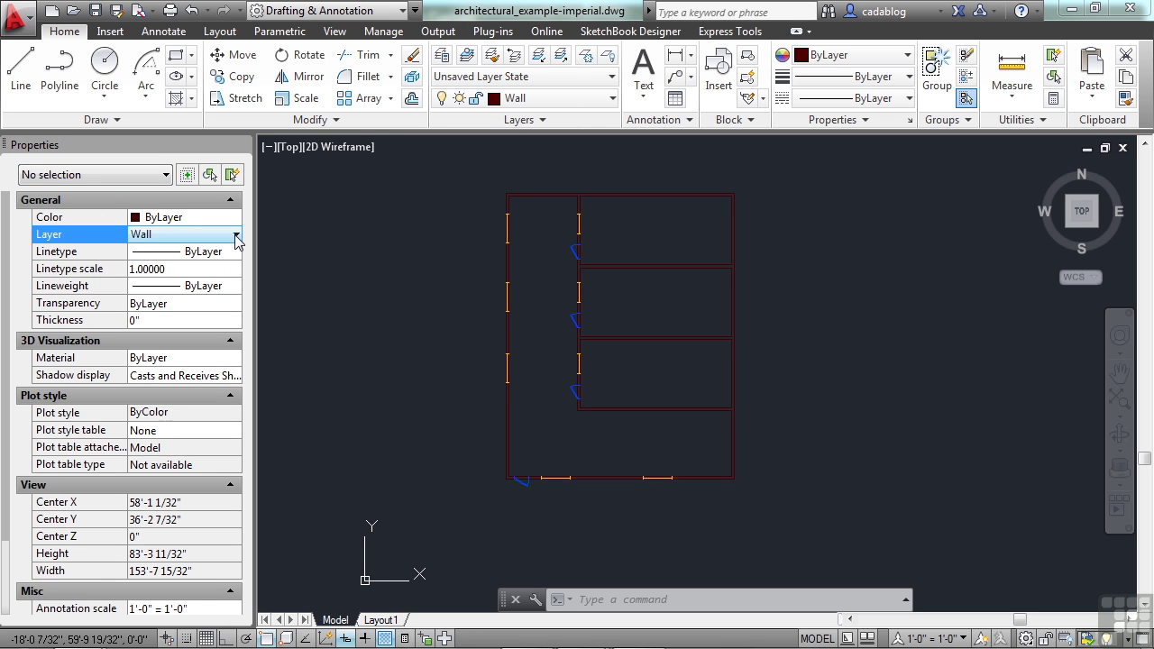
click(236, 236)
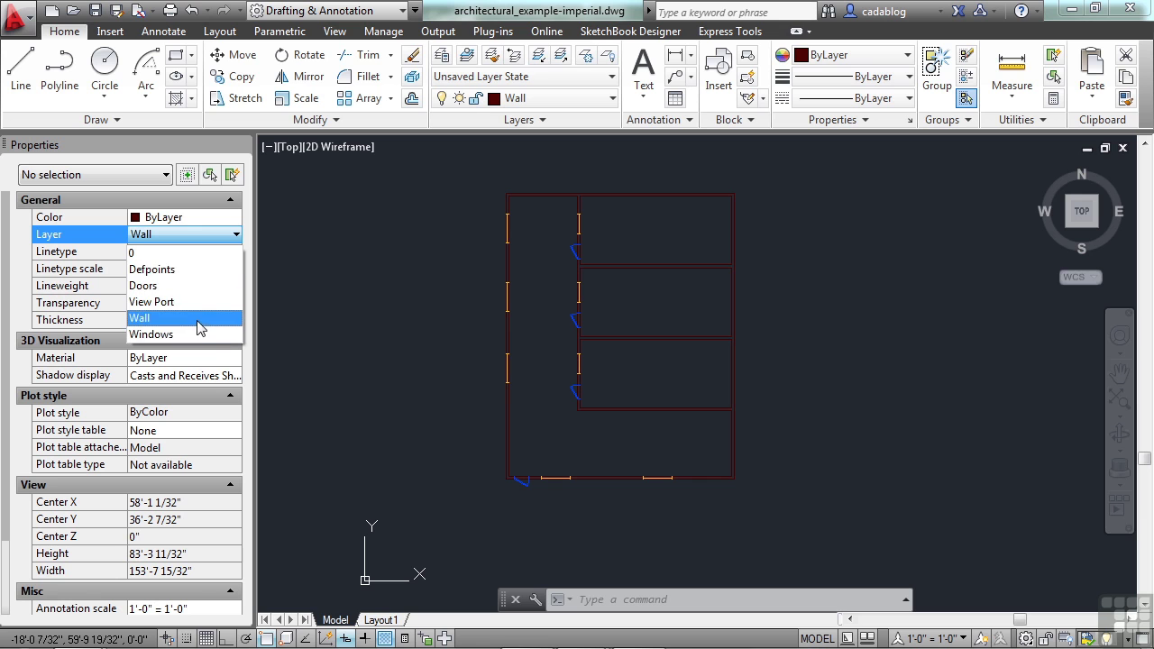
click(412, 342)
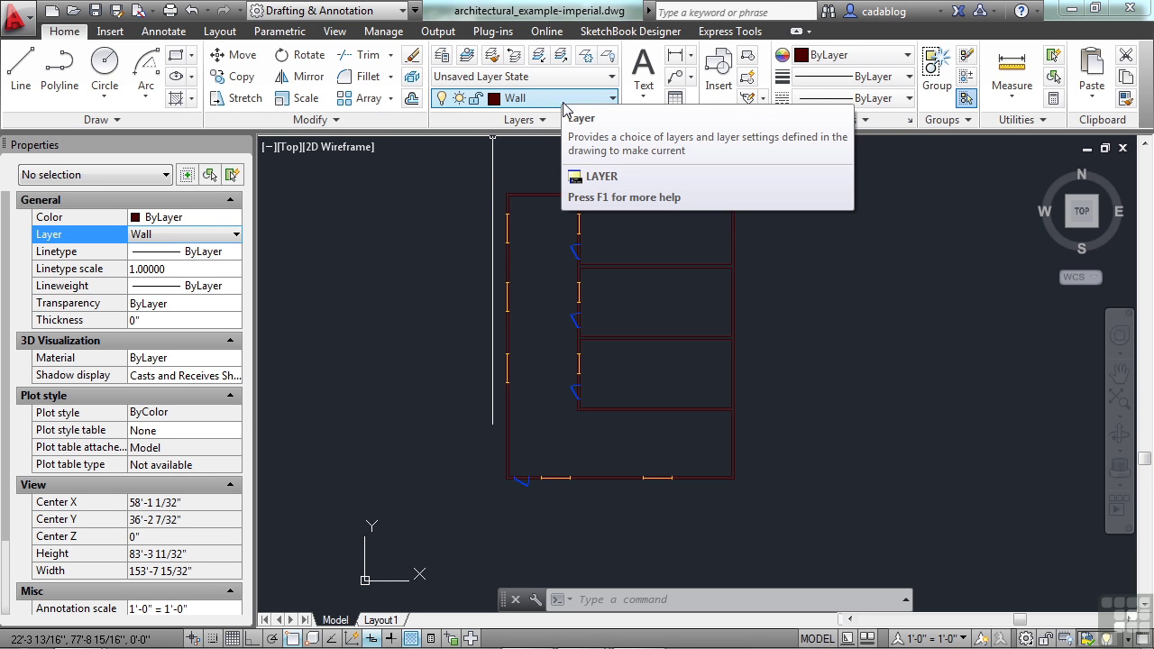
Step: Make Windows the current layer and draw a near-vertical line about 15'-5" long to the right of the floor plan
click(609, 101)
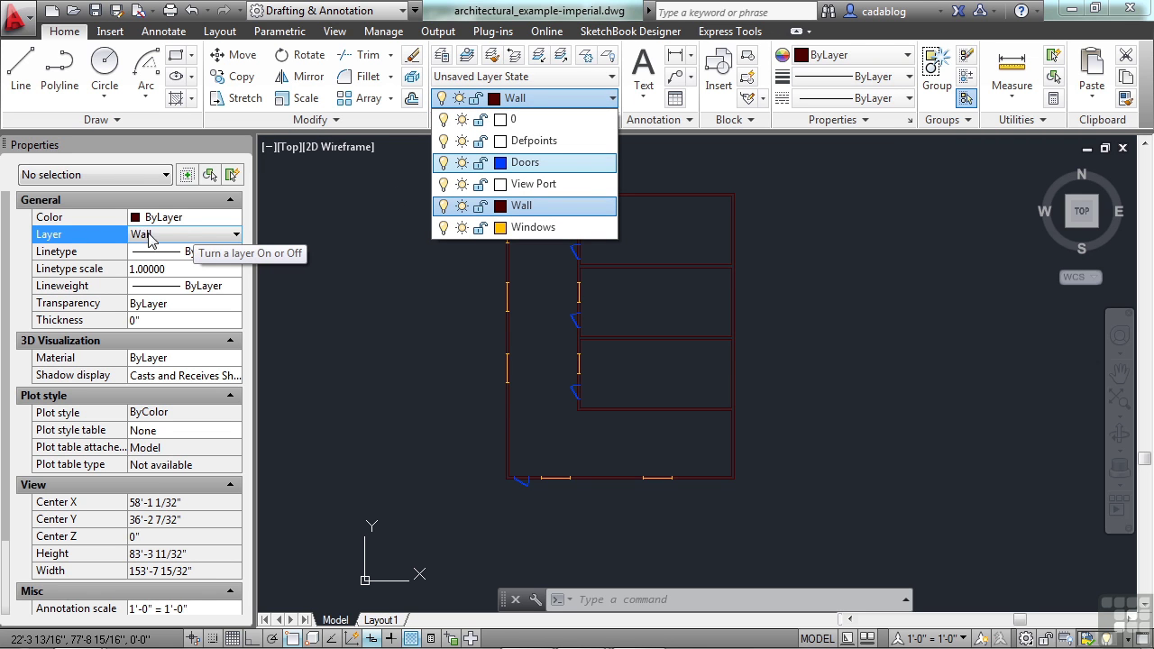
click(545, 229)
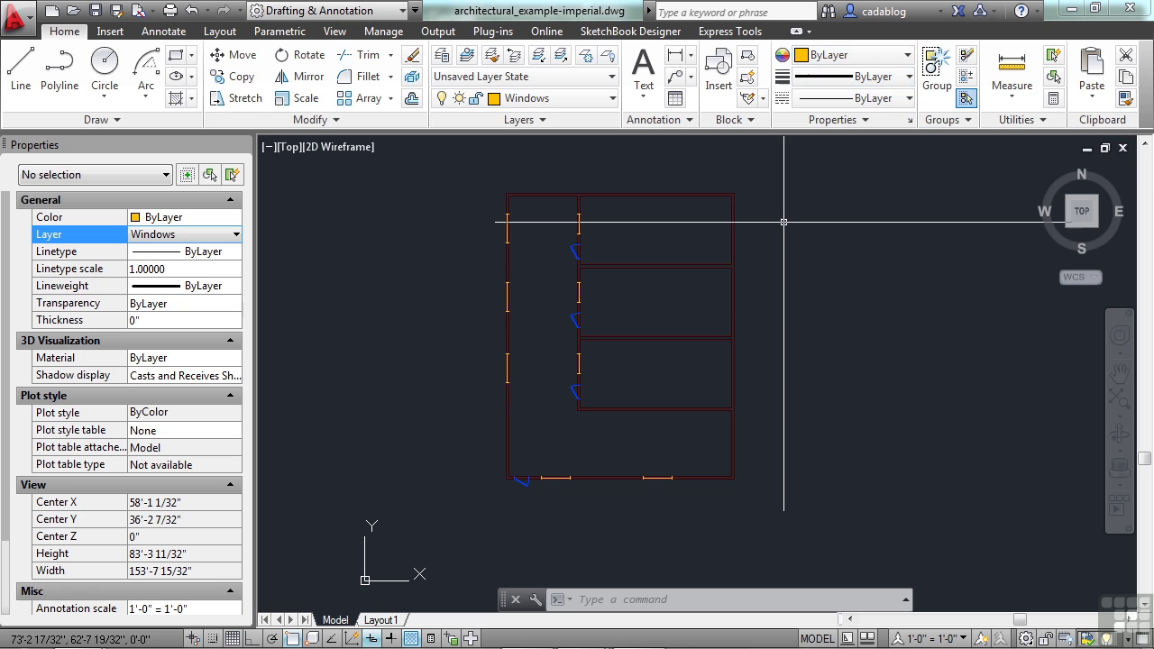
text(l)
key(Return)
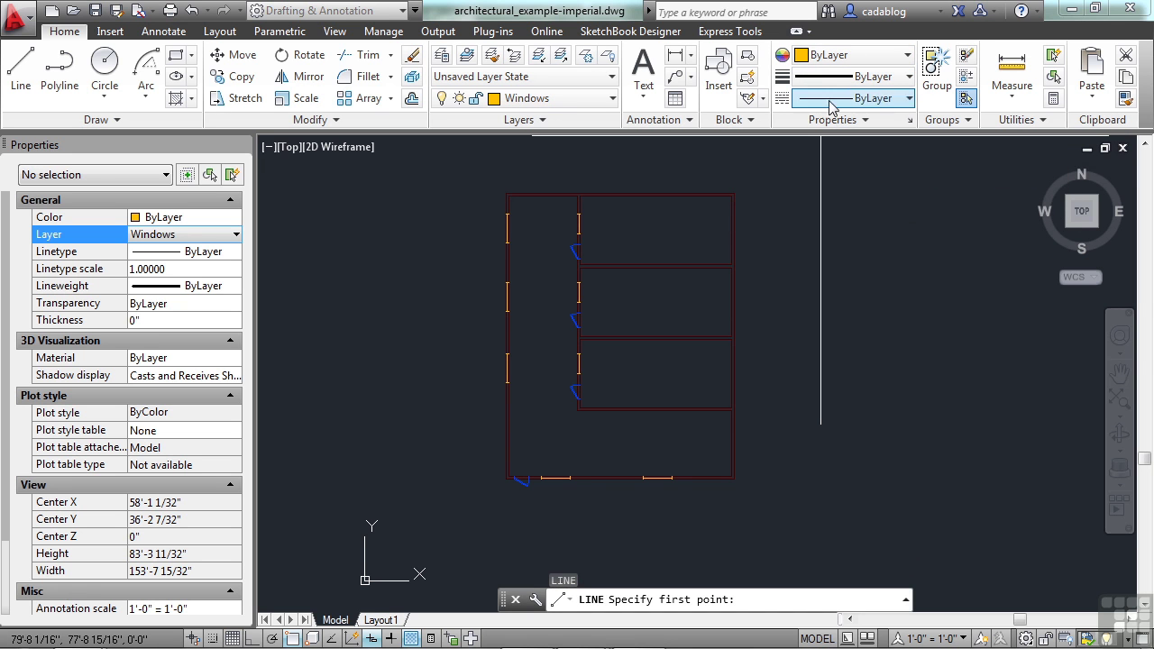
click(809, 330)
click(806, 243)
key(Return)
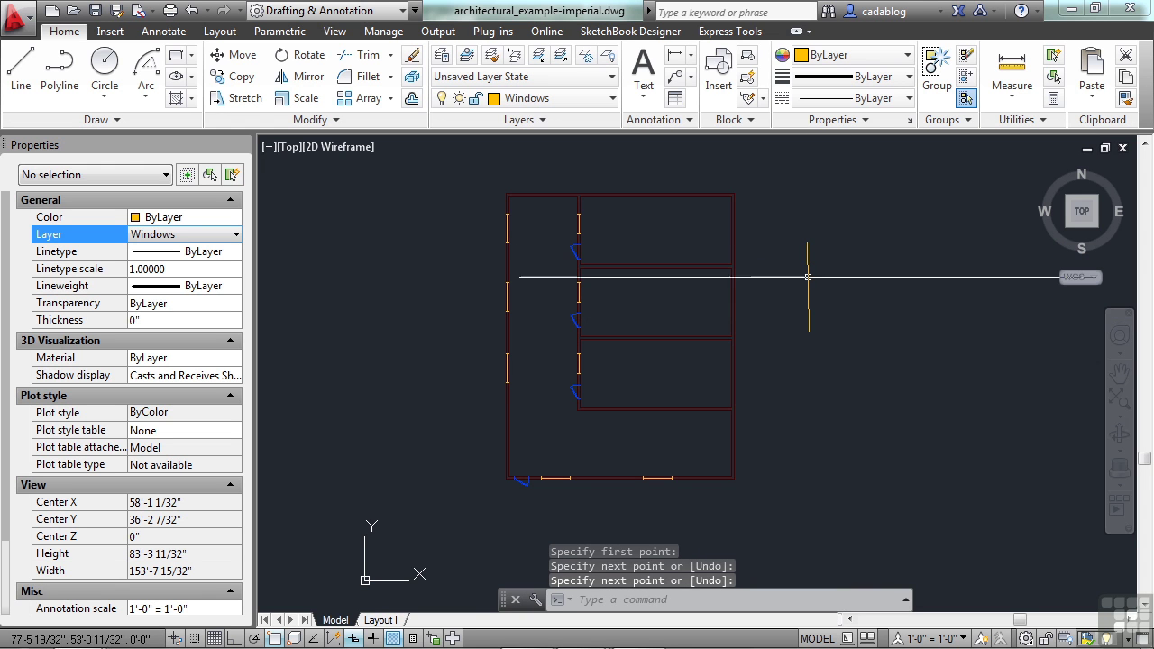
Step: Make Wall the current layer and draw a second near-vertical line just to the right of the first one
click(610, 101)
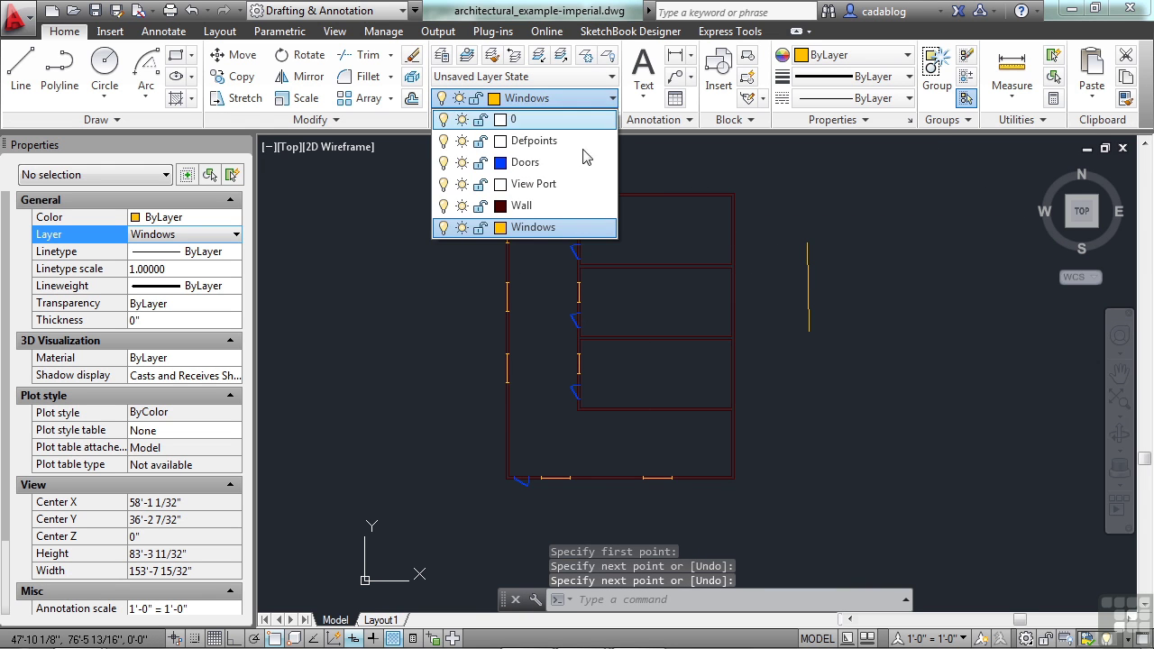
click(527, 206)
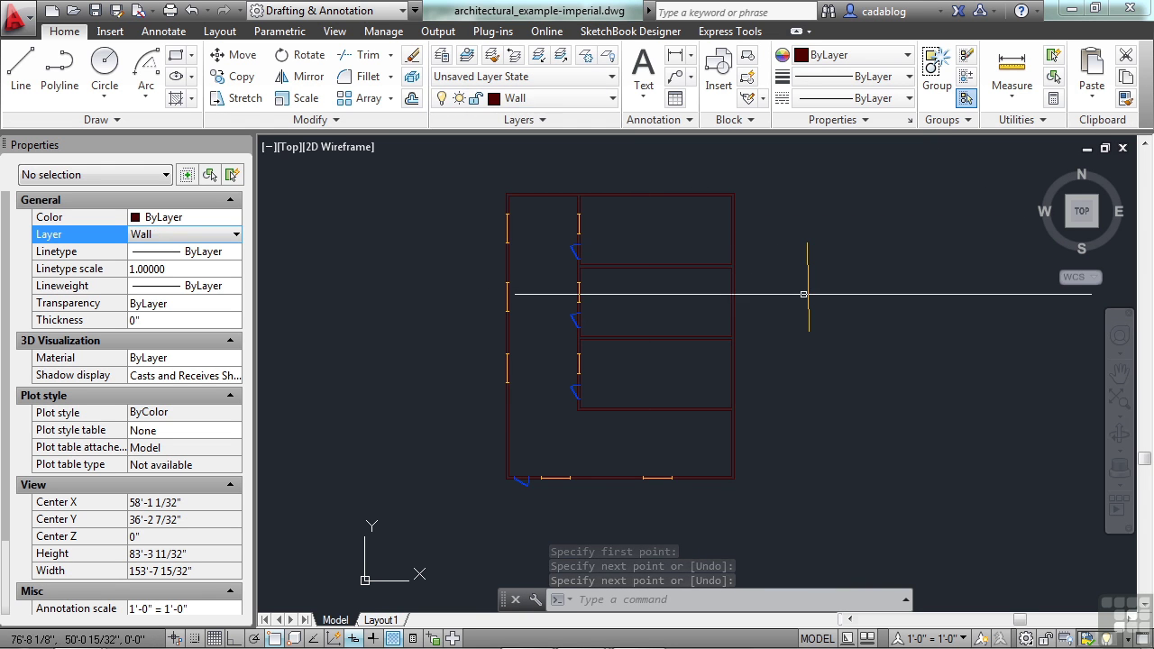
key(Return)
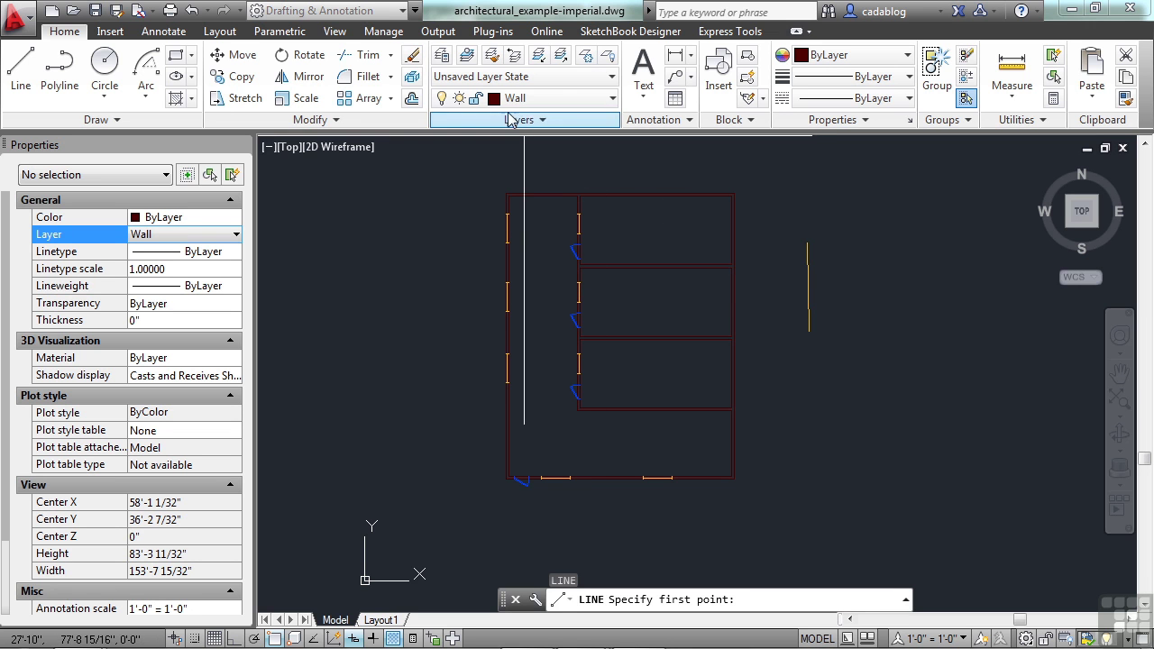
click(839, 332)
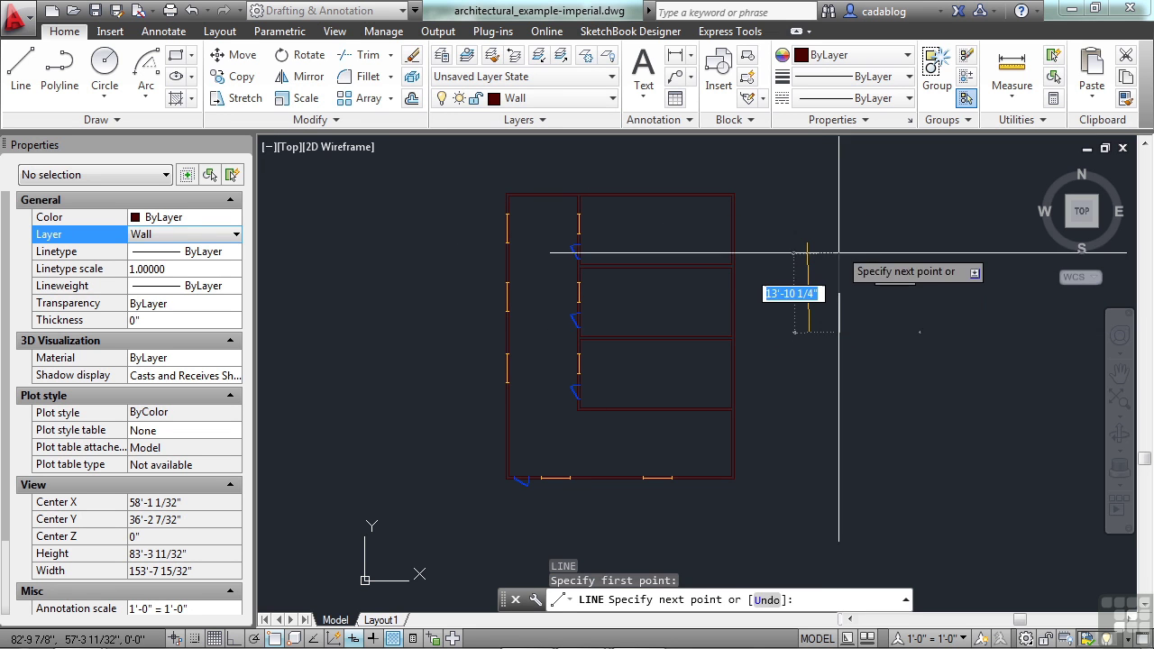
click(840, 245)
key(Return)
Step: Change the color of the Windows-layer line beside the floor plan to Red and reselect it to check its properties
scroll(834, 298, up, 5)
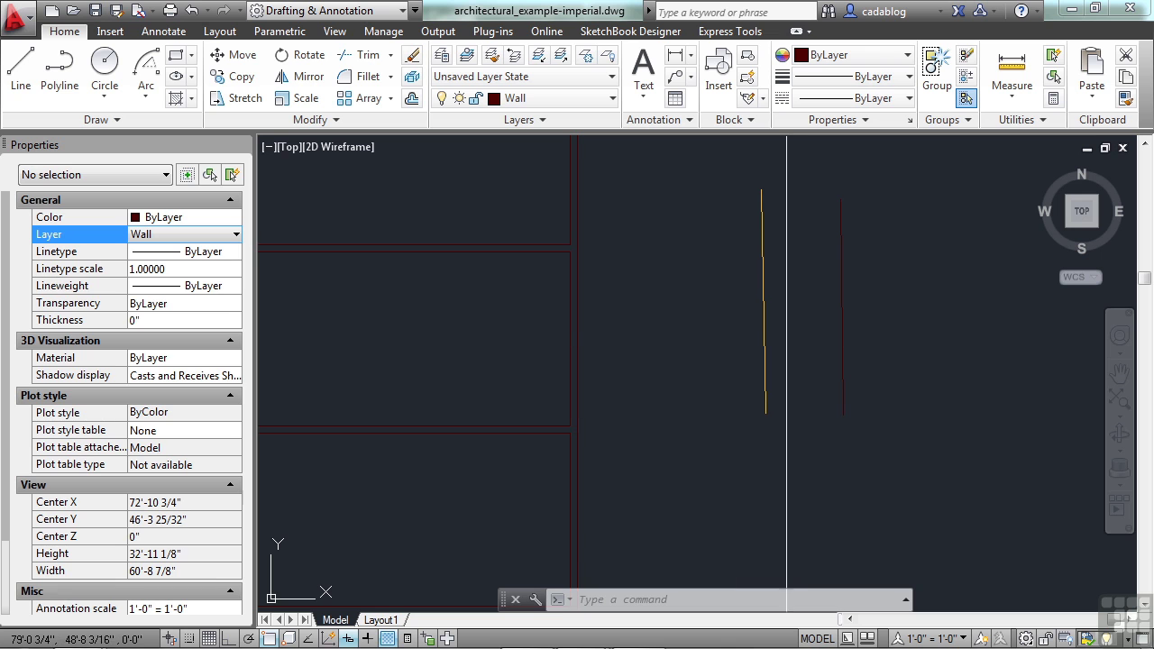
click(787, 406)
click(717, 366)
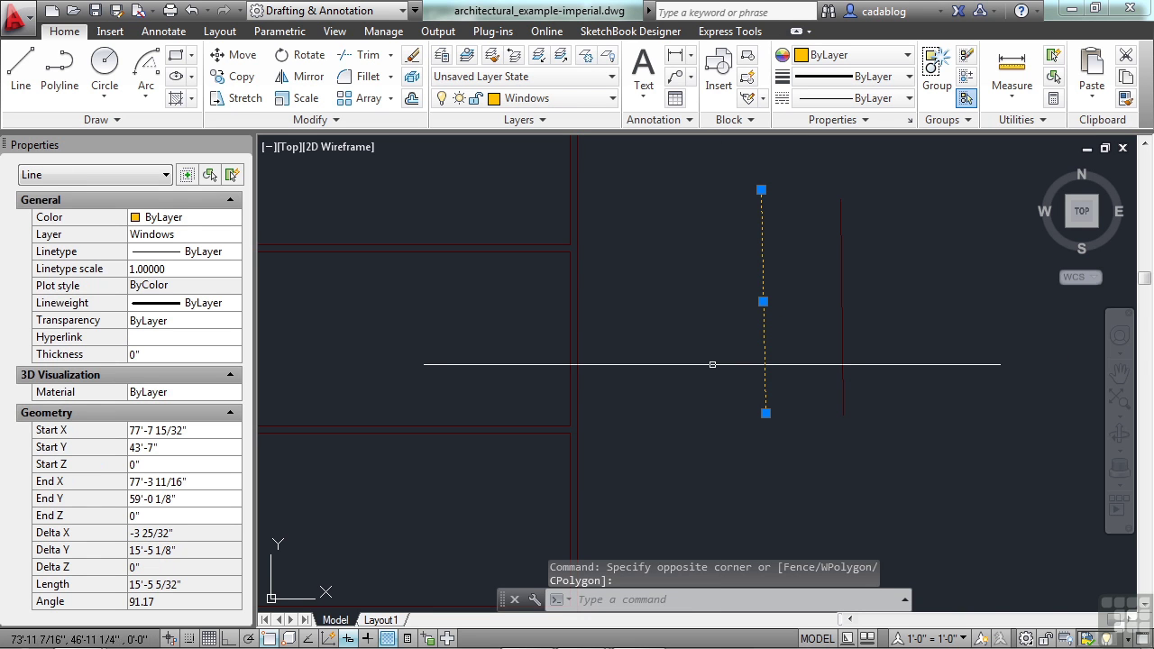
click(206, 223)
click(214, 224)
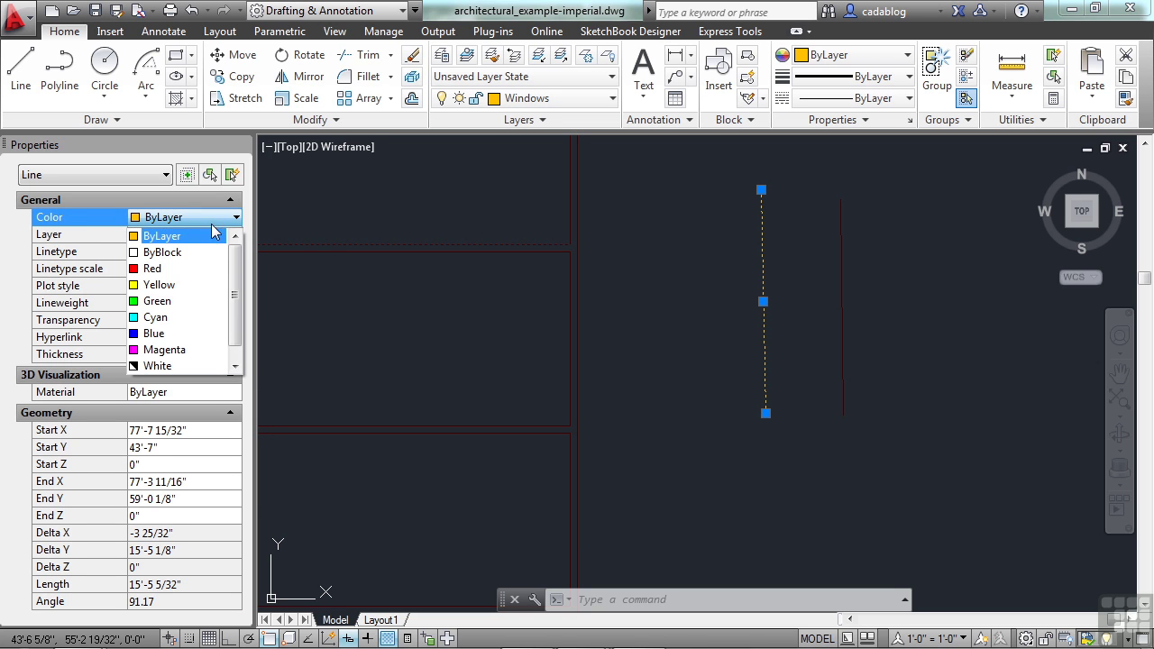
click(181, 269)
click(181, 269)
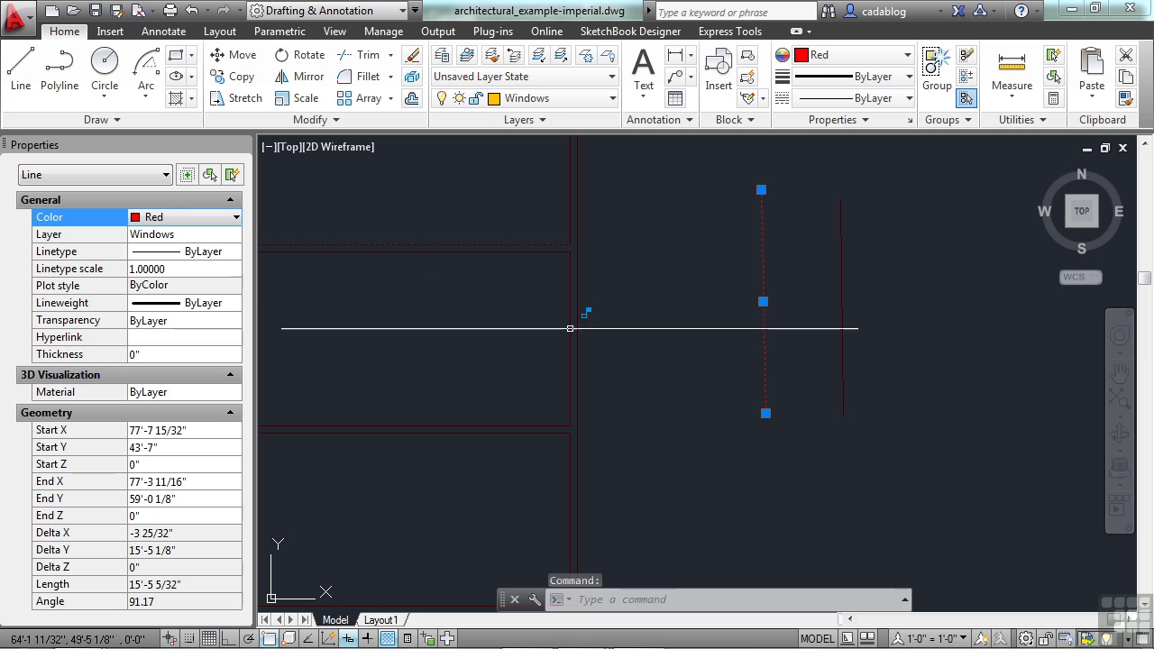
key(Escape)
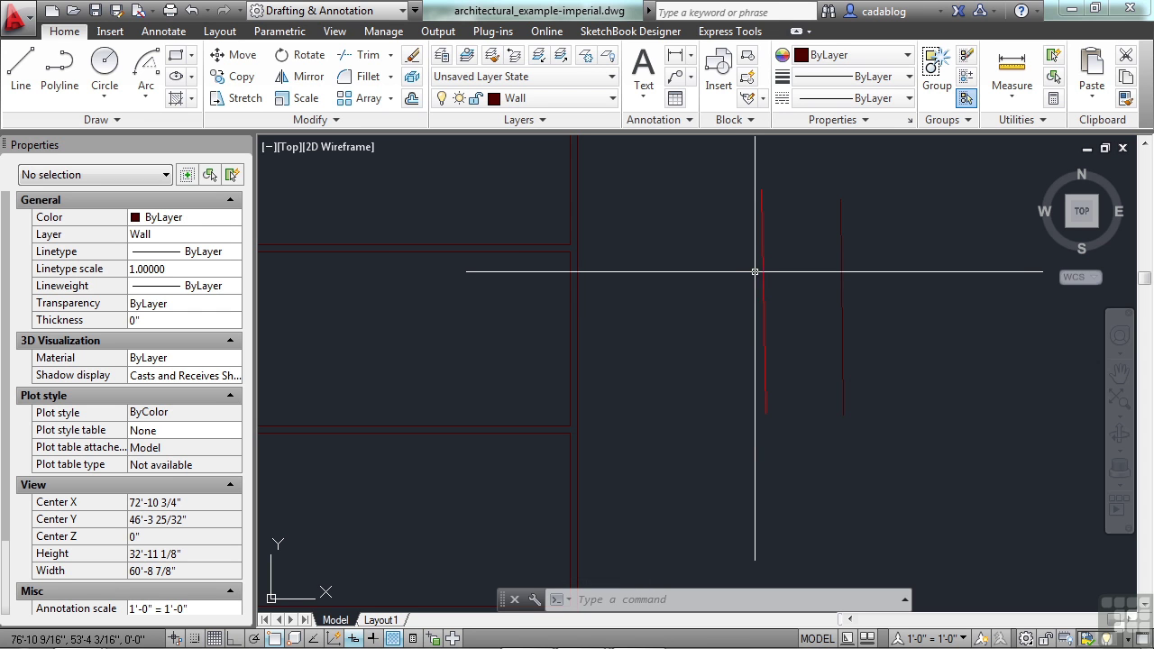
scroll(799, 286, down, 2)
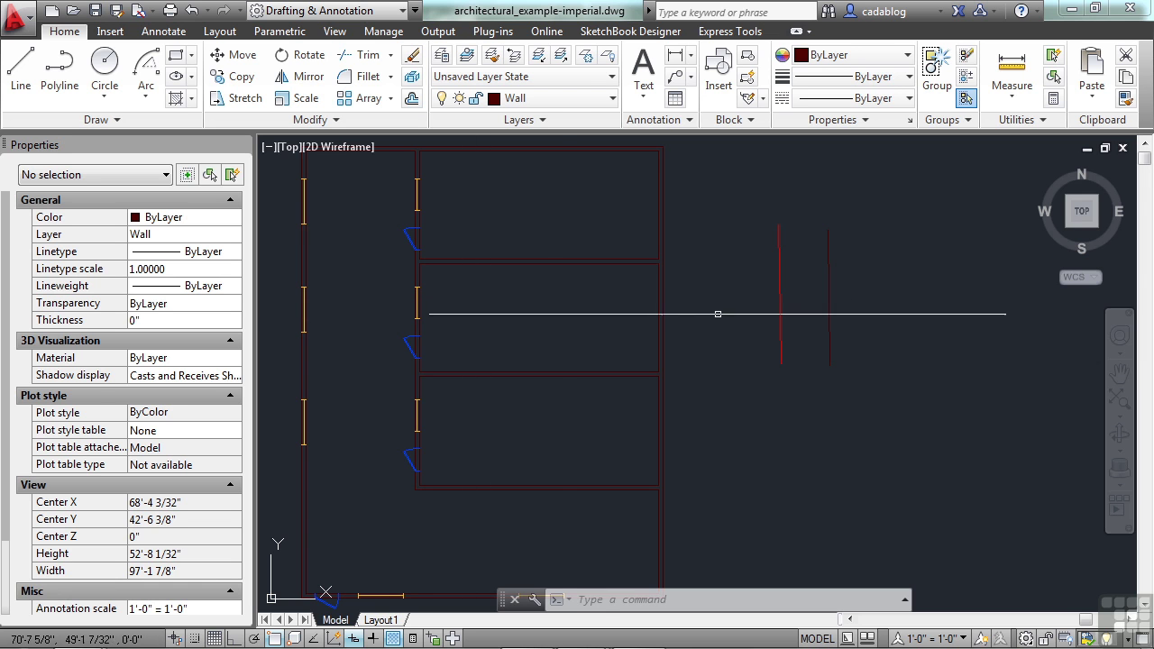
click(785, 293)
click(757, 299)
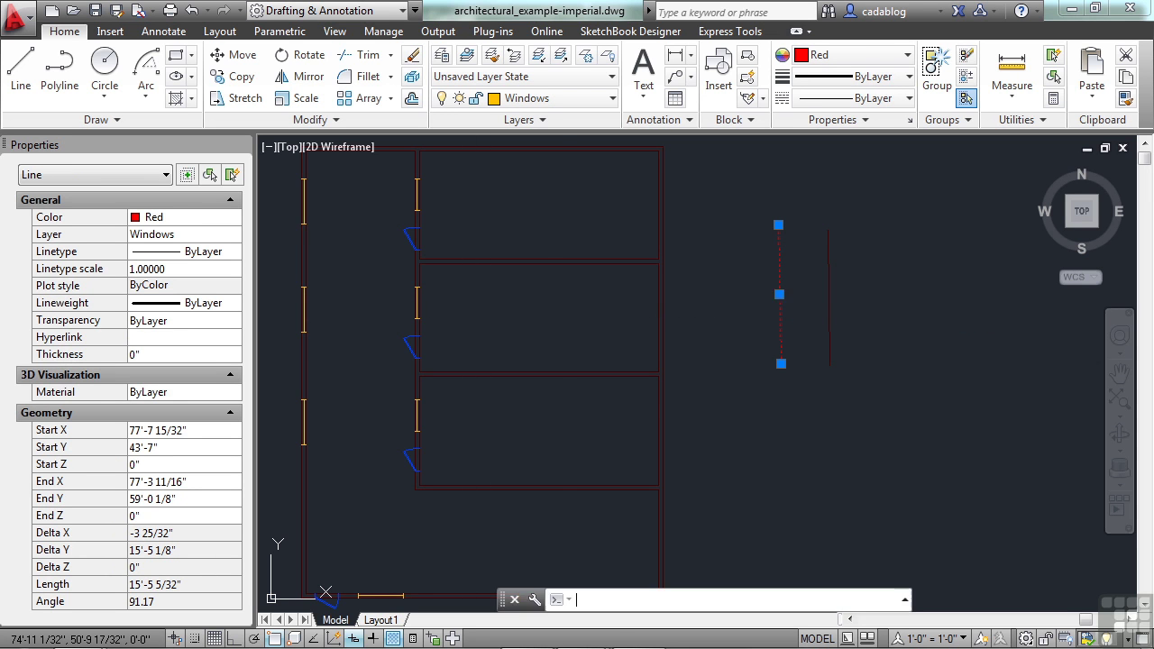
key(Escape)
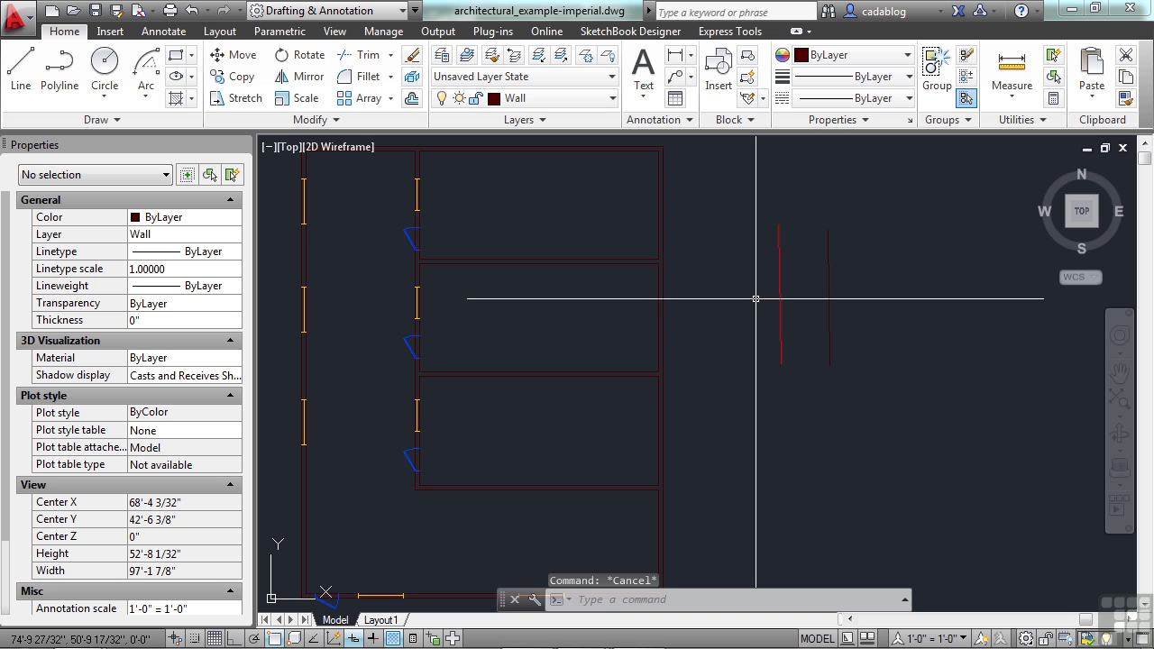
Step: Open the Layer Properties Manager docked along the drawing's left edge, widened, in place of the Properties palette
click(442, 56)
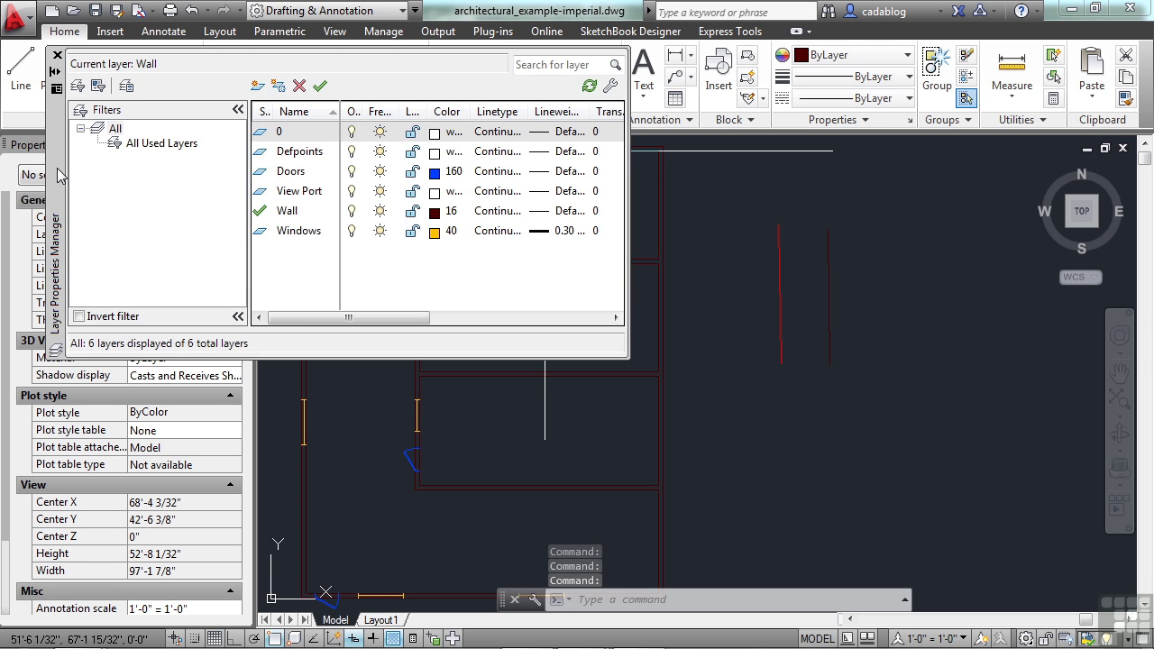
mouse_move(57, 174)
mouse_down()
mouse_move(135, 213)
mouse_move(274, 241)
mouse_up()
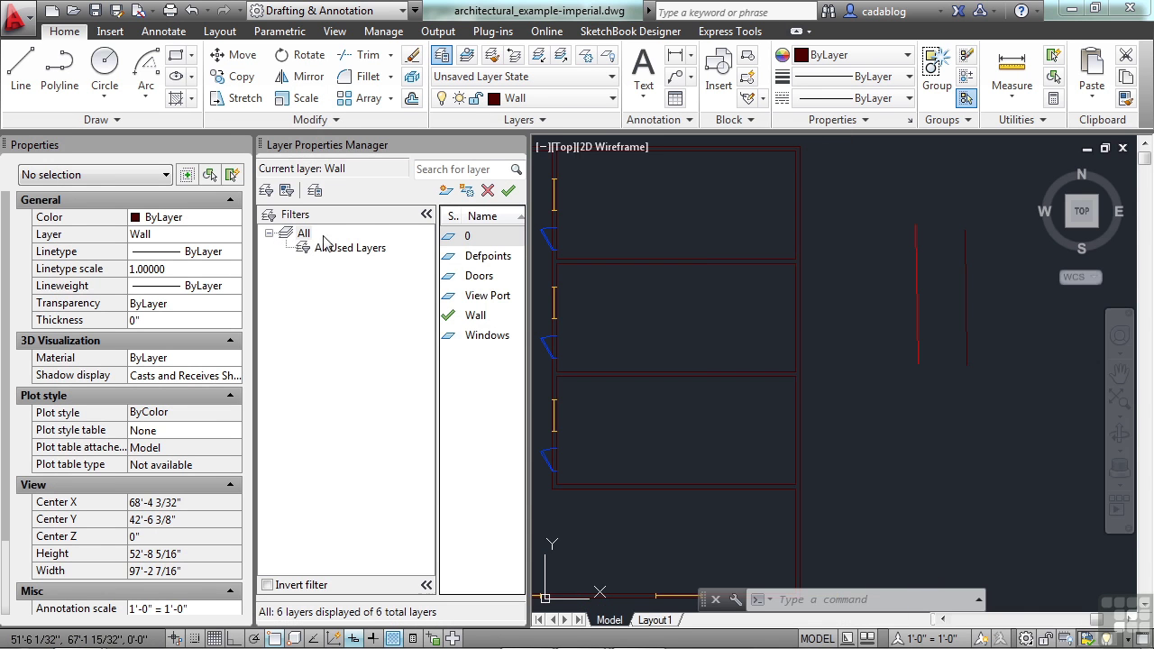
click(241, 145)
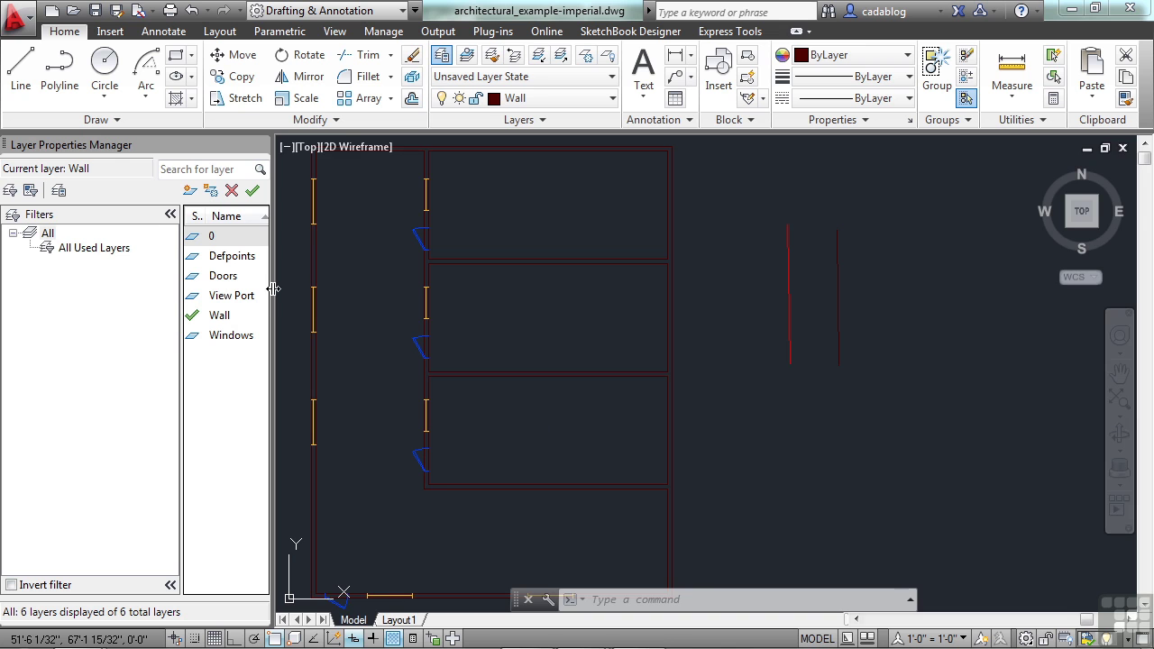
drag(269, 293, 335, 289)
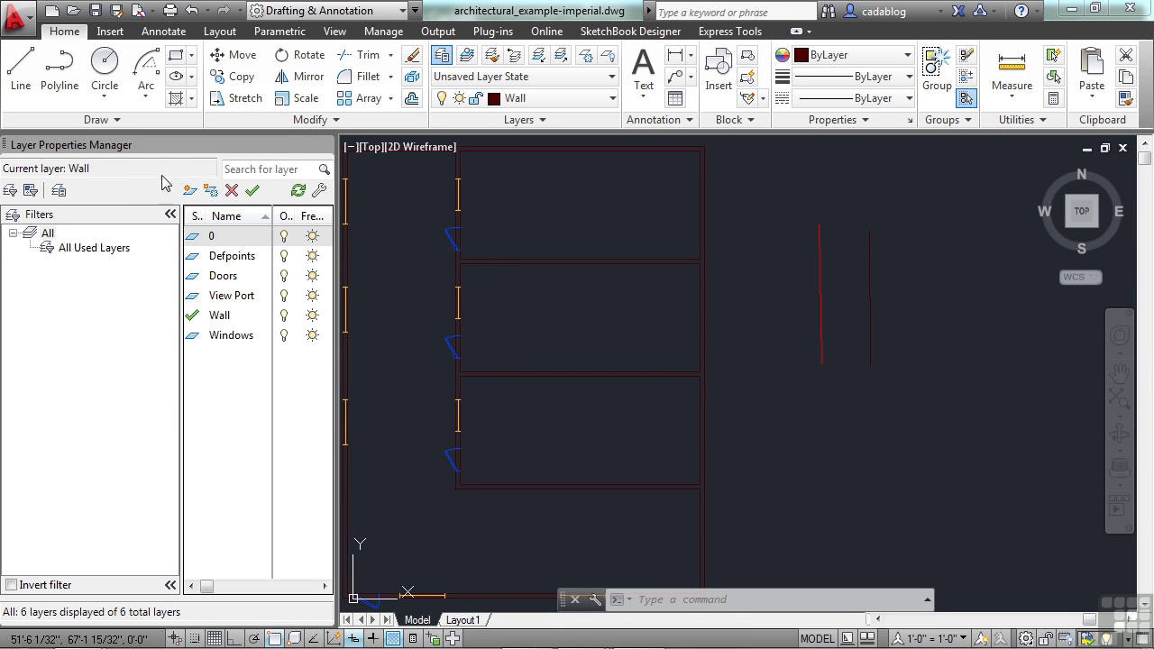
Step: Float the Layer Properties Manager over the drawing, enlarge it and its On and Freeze columns to review all layer settings, and close it
mouse_move(148, 145)
mouse_down()
mouse_move(360, 227)
mouse_move(389, 258)
mouse_move(391, 297)
mouse_move(383, 122)
mouse_up()
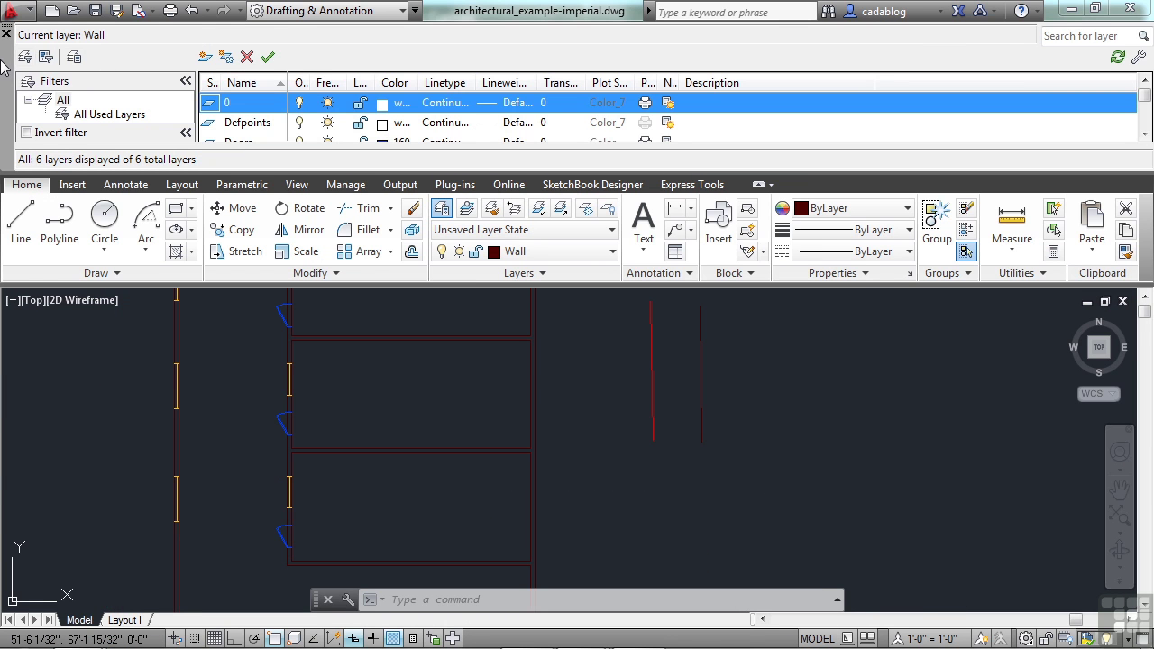
mouse_move(9, 69)
mouse_down()
mouse_move(123, 326)
mouse_move(150, 347)
mouse_move(136, 387)
mouse_move(131, 311)
mouse_up()
drag(328, 330, 285, 330)
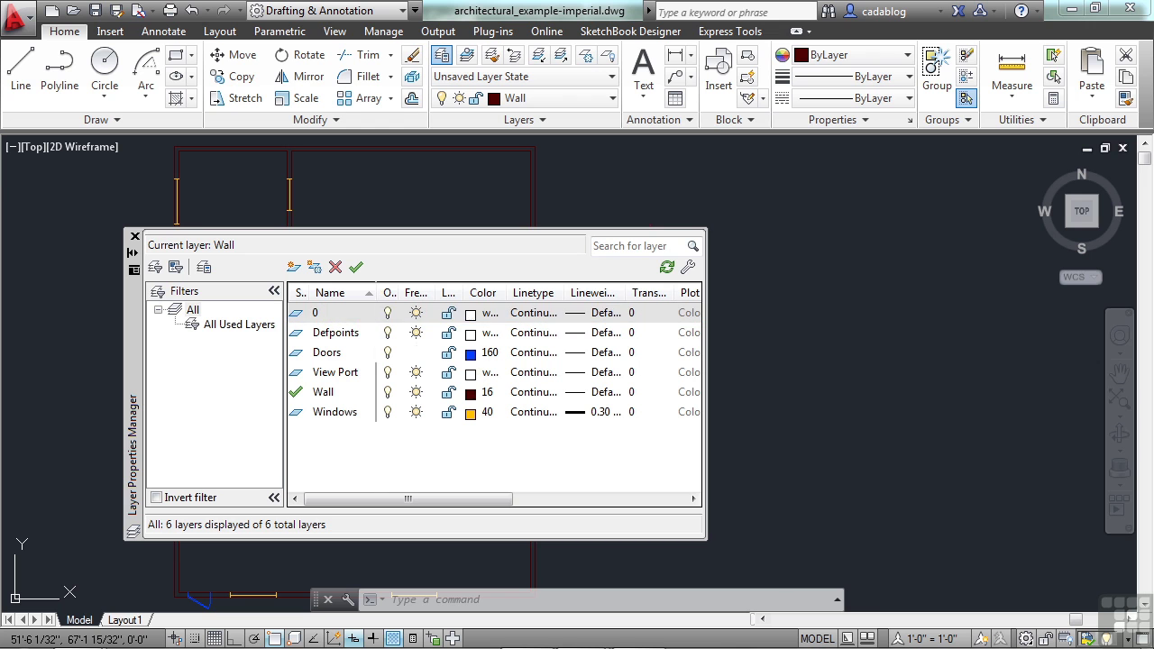
drag(707, 371, 1014, 372)
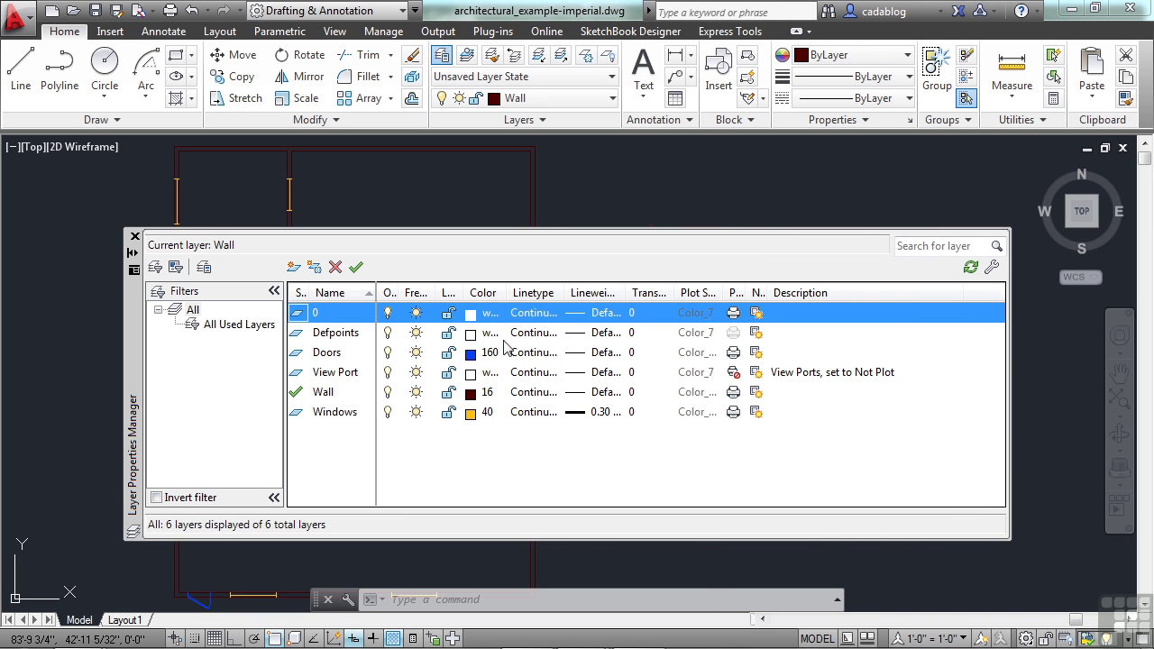
drag(399, 293, 454, 292)
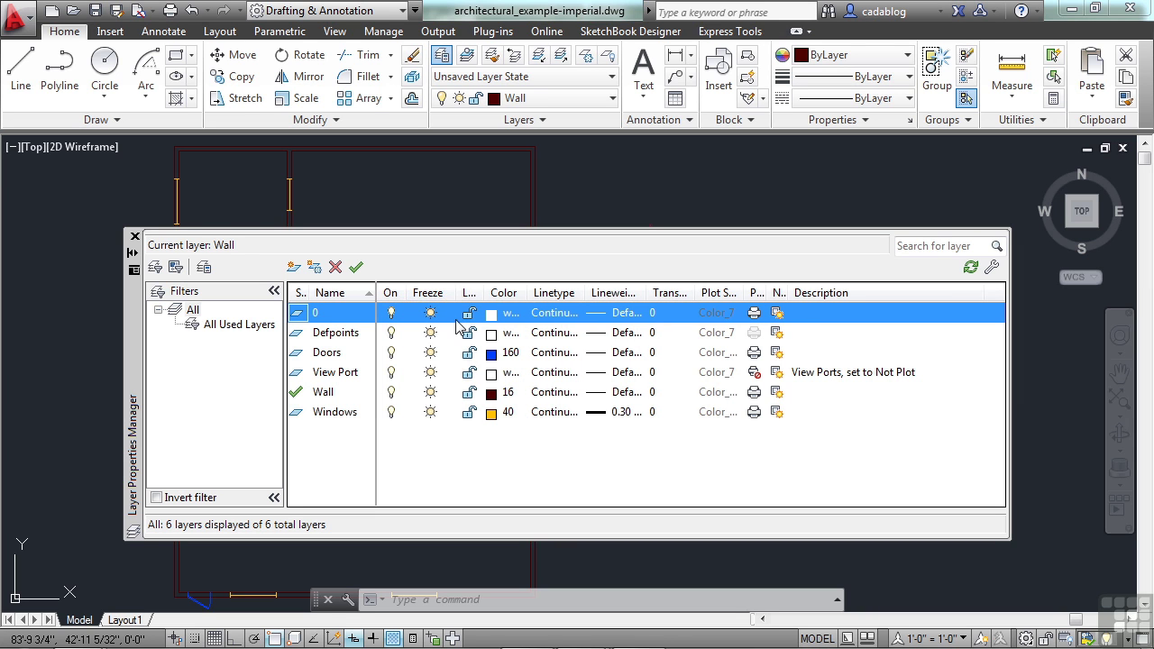
click(136, 237)
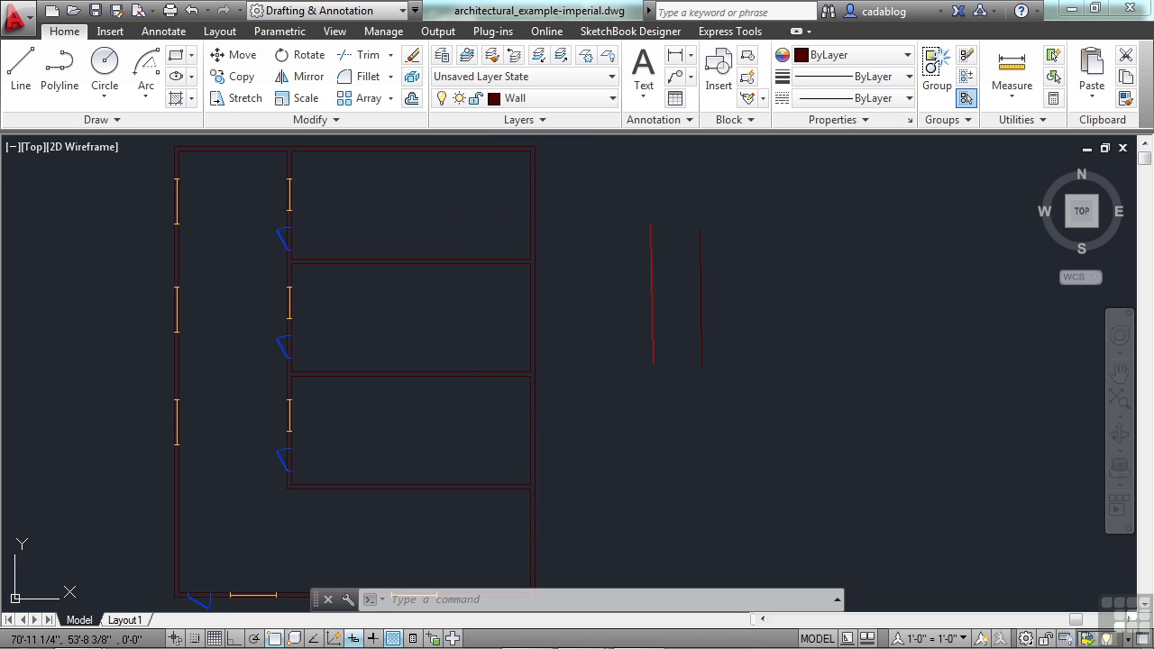
Step: Make Doors the current layer by using the uppermost interior door as the reference object
click(280, 232)
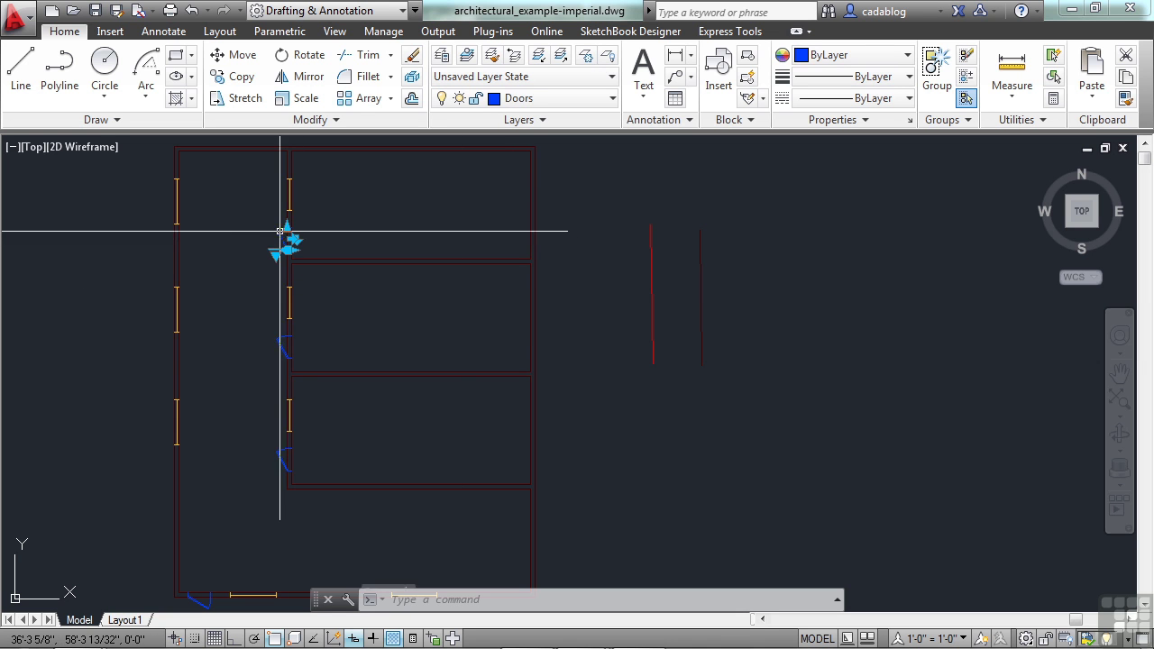
scroll(258, 199, up, 4)
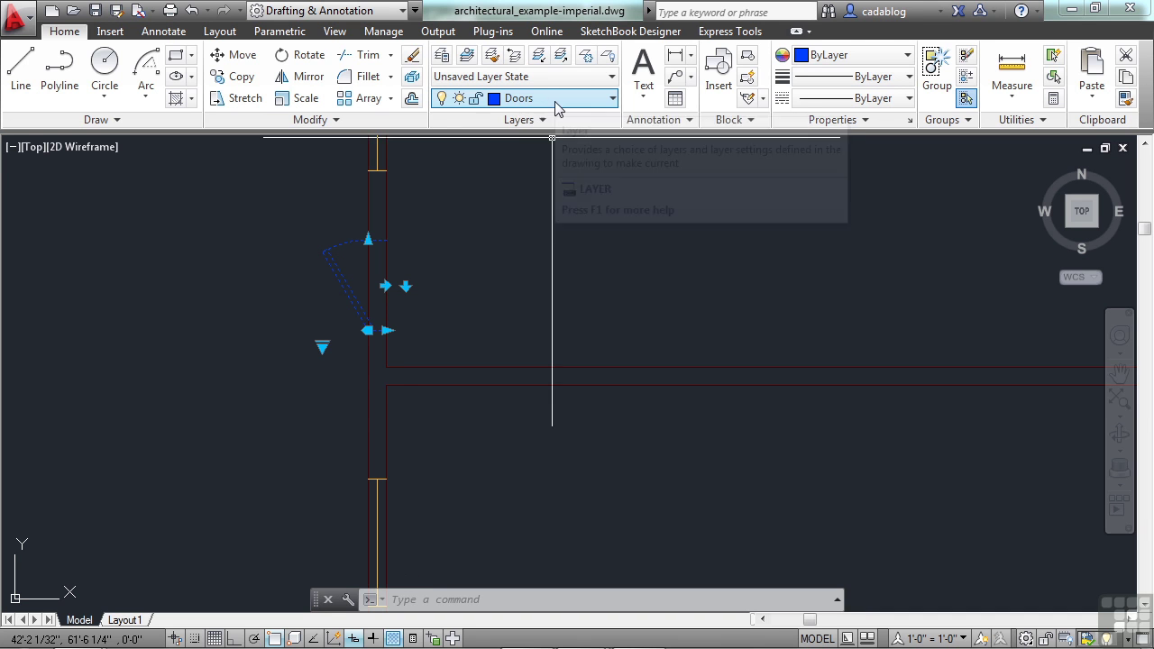
click(467, 57)
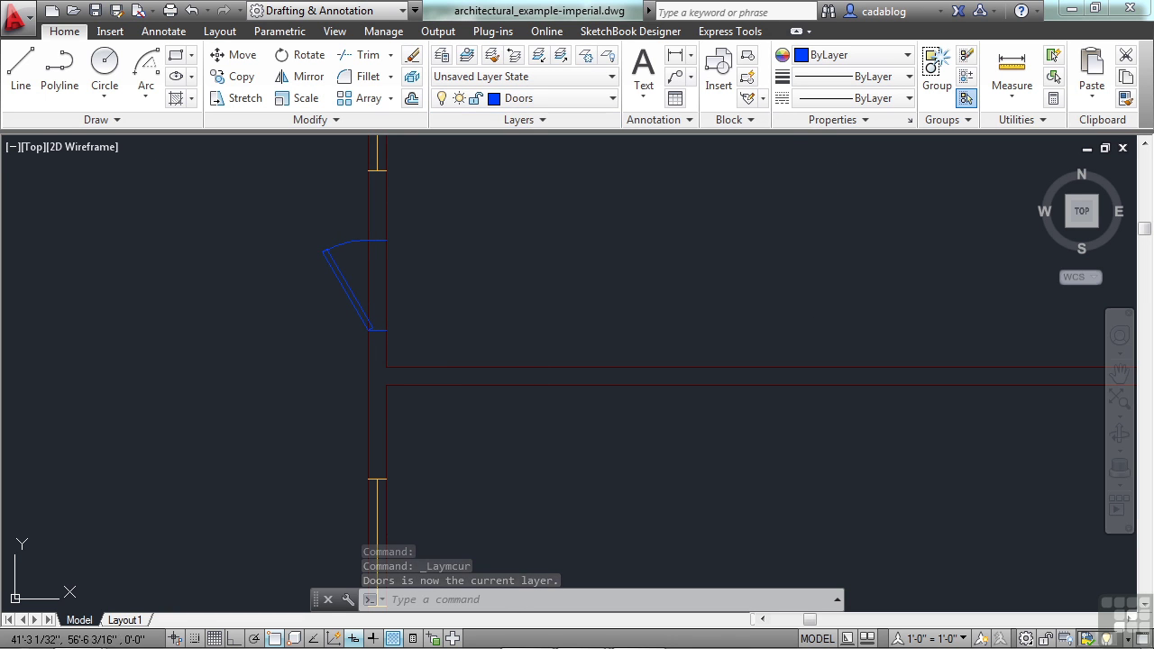
Step: Make Wall the current layer by using the horizontal wall line just below the uppermost door as the reference
click(534, 364)
click(521, 369)
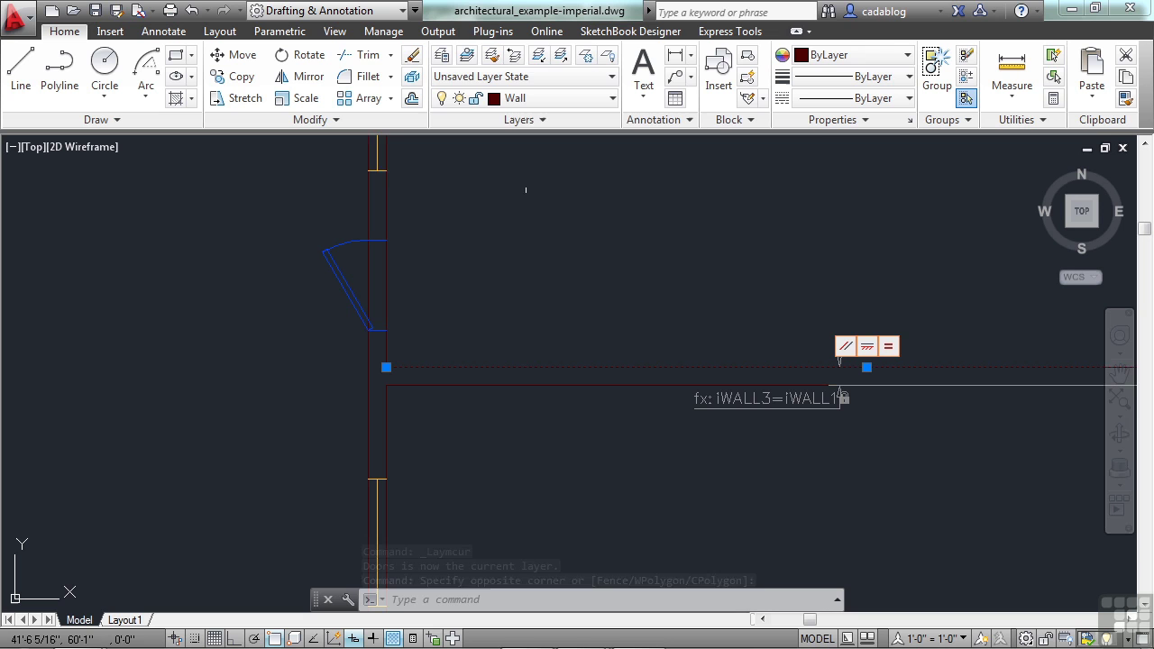
click(466, 58)
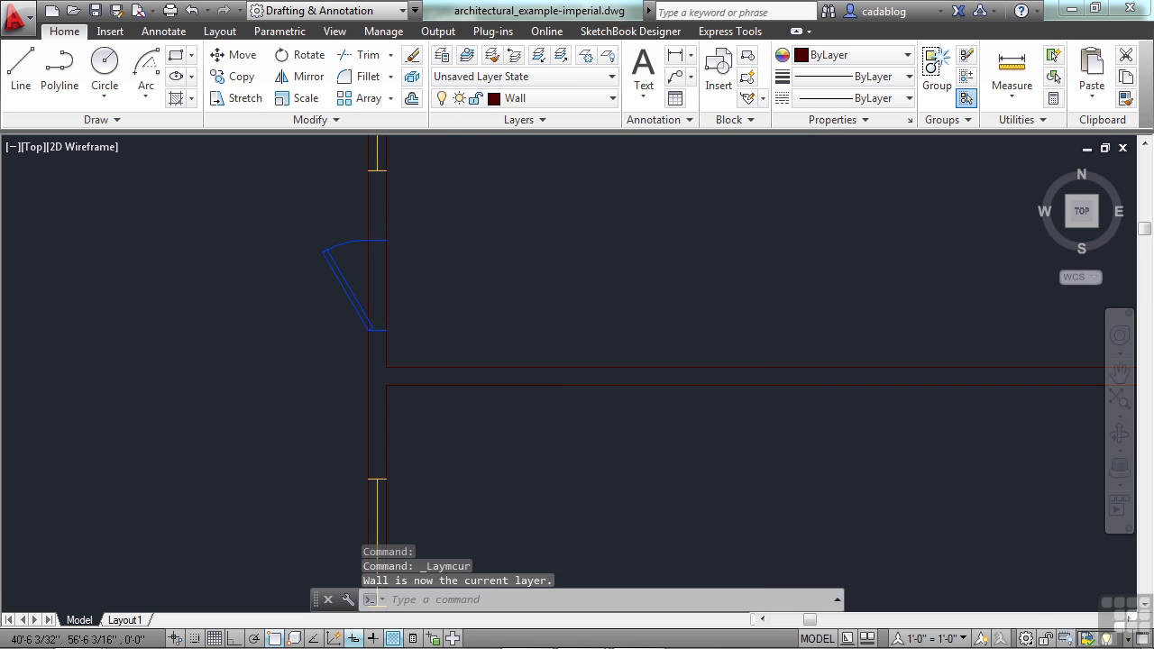
scroll(489, 322, down, 2)
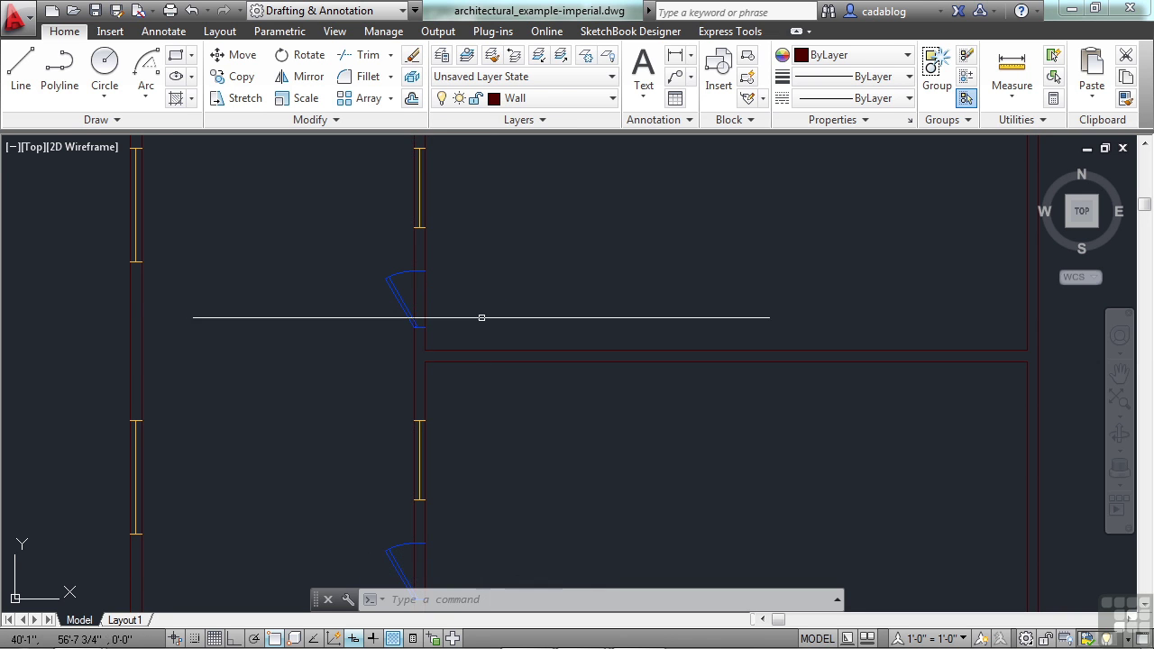
Step: Review the list of available layers, and make Doors current again from the uppermost interior door
click(605, 97)
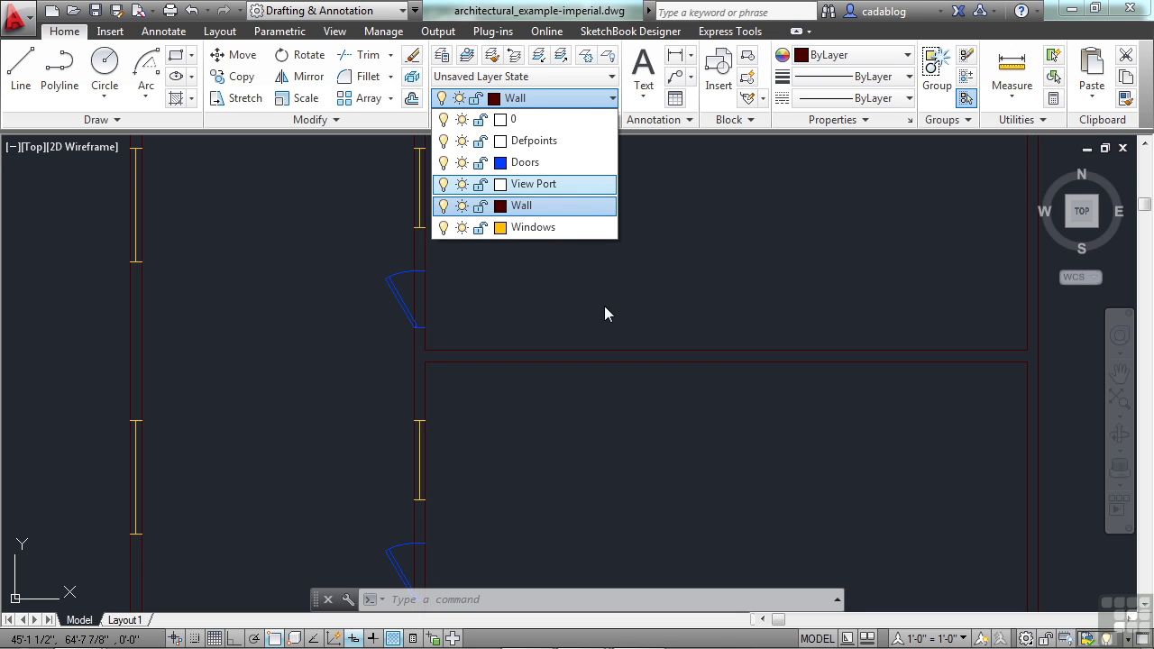
click(598, 279)
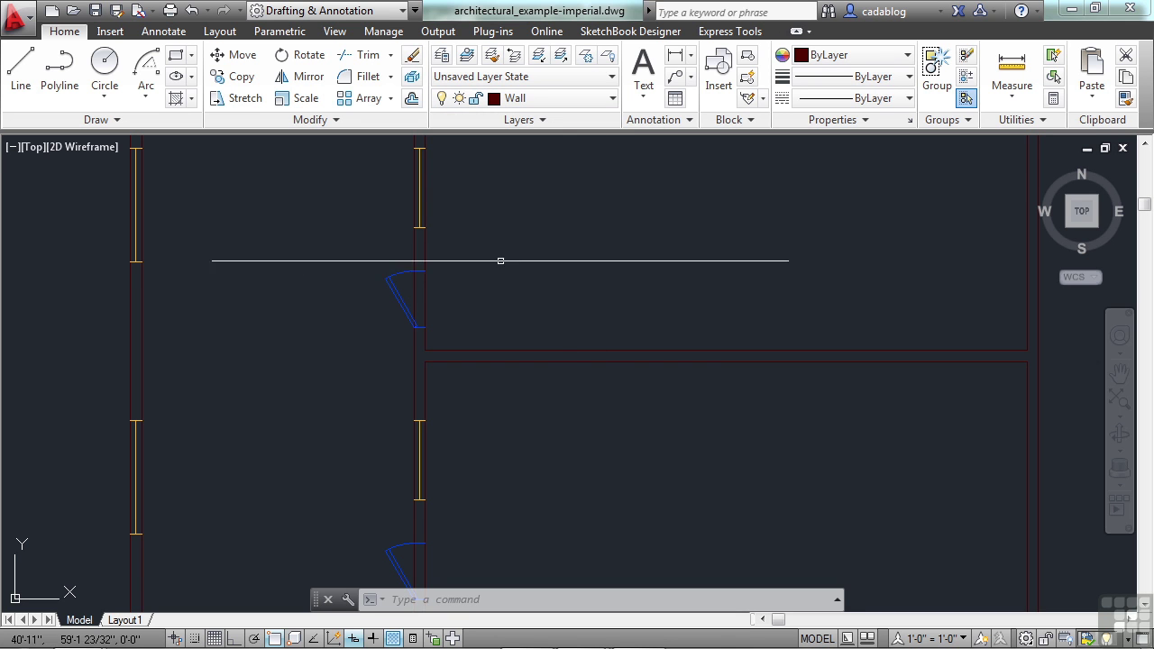
click(388, 299)
click(369, 250)
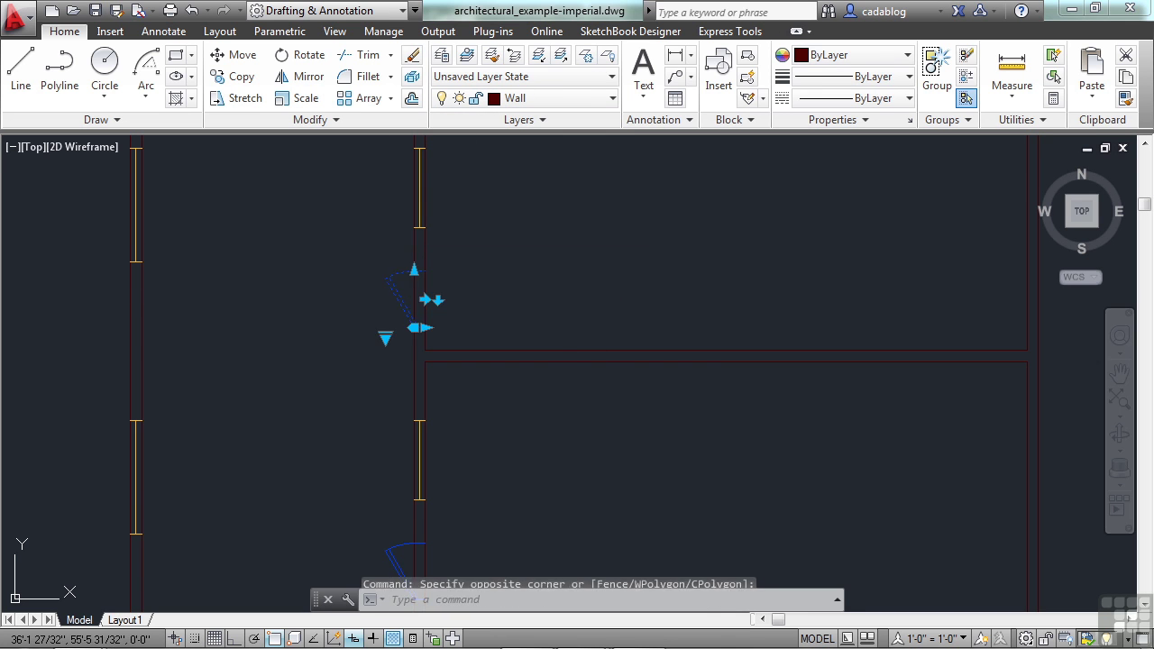
click(466, 56)
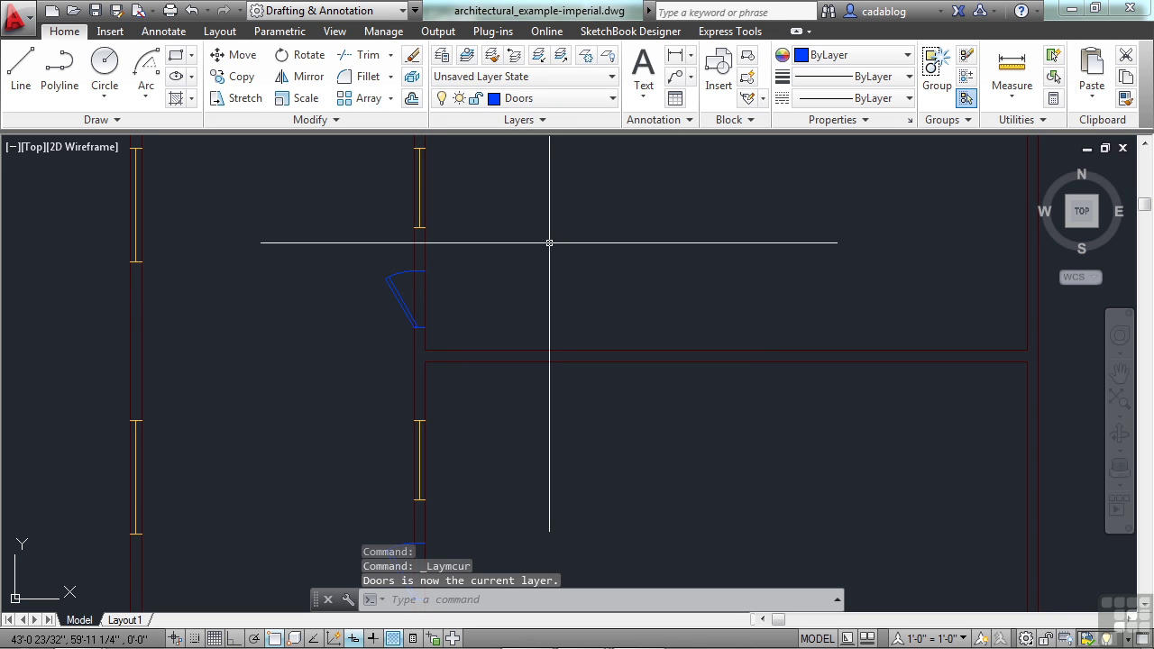
Step: Match the thinner free-standing line to the Windows layer, and the wall lines around the upper two rooms to that line's layer
click(492, 56)
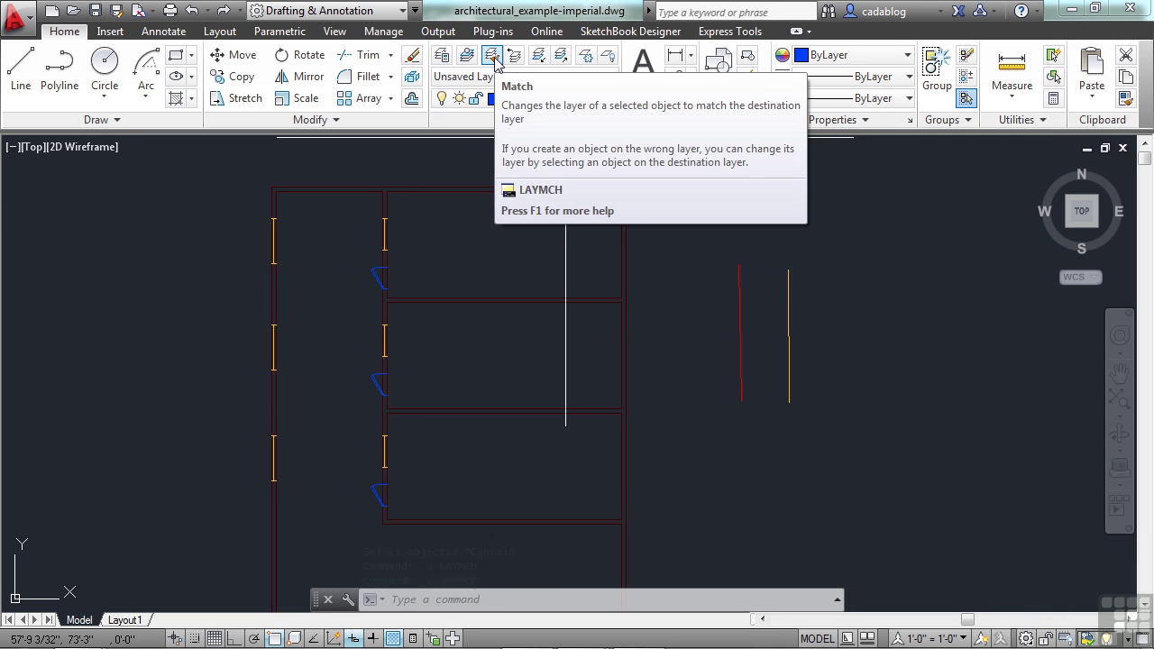
click(493, 58)
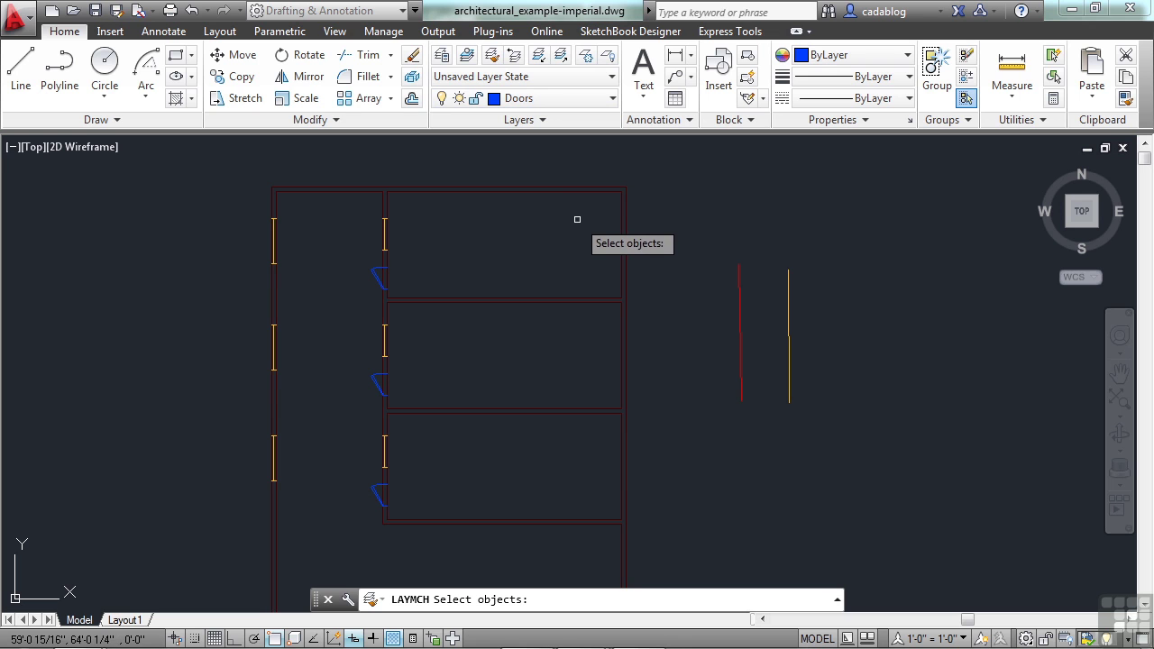
click(641, 172)
click(610, 211)
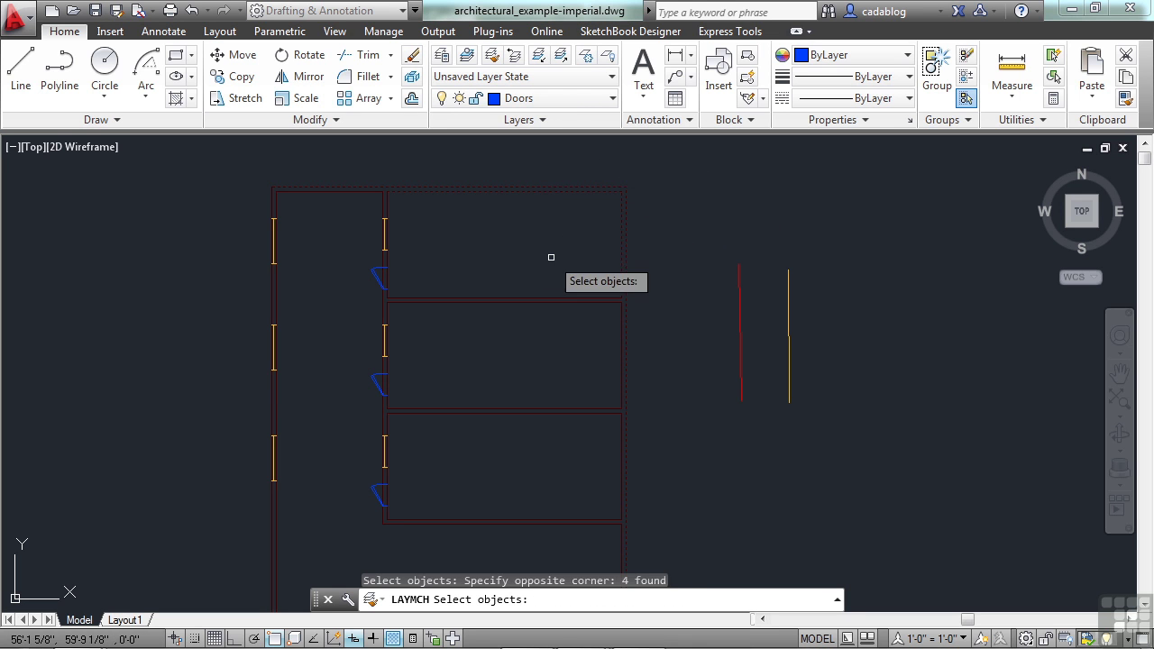
click(551, 257)
click(524, 355)
click(655, 338)
click(583, 347)
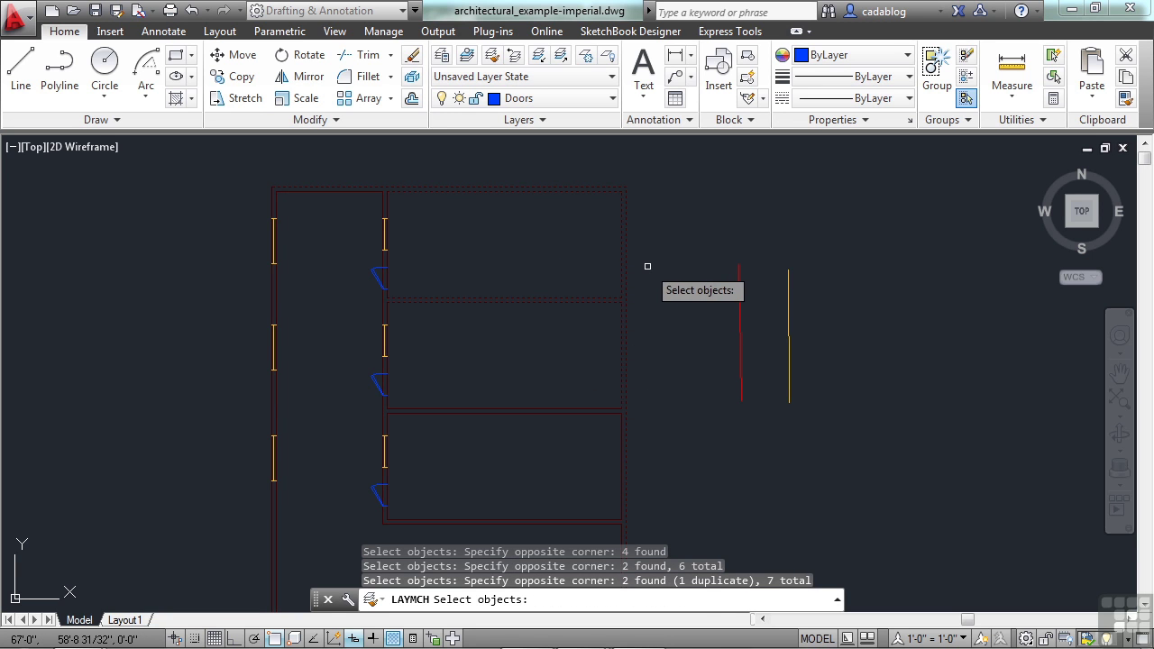
key(Return)
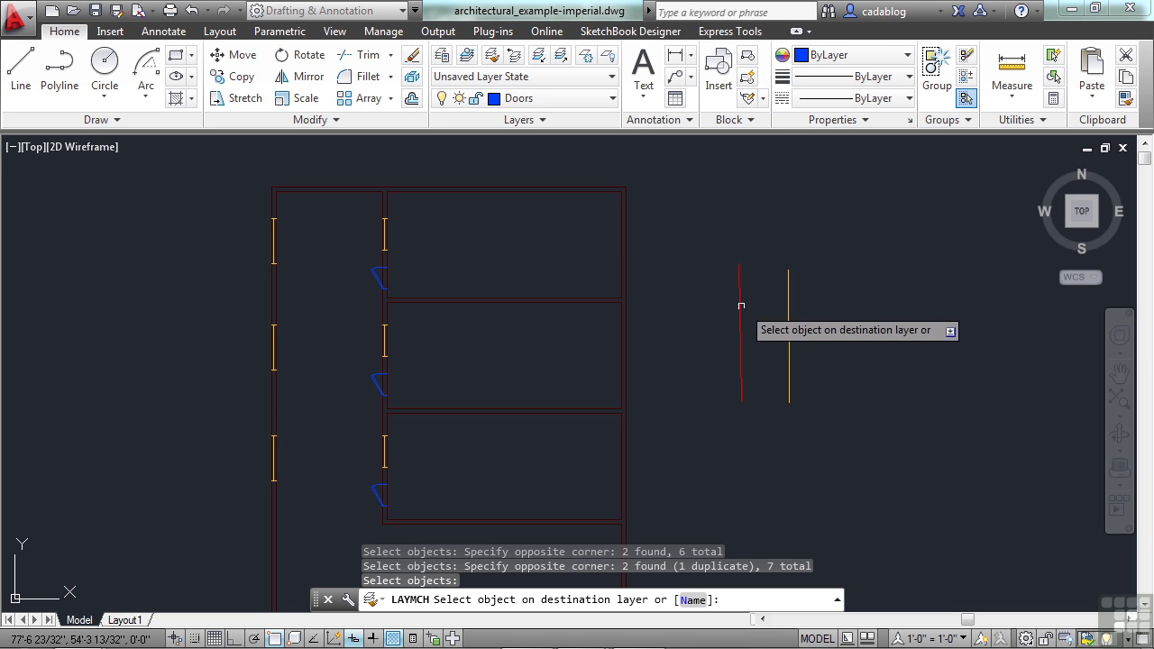
click(787, 312)
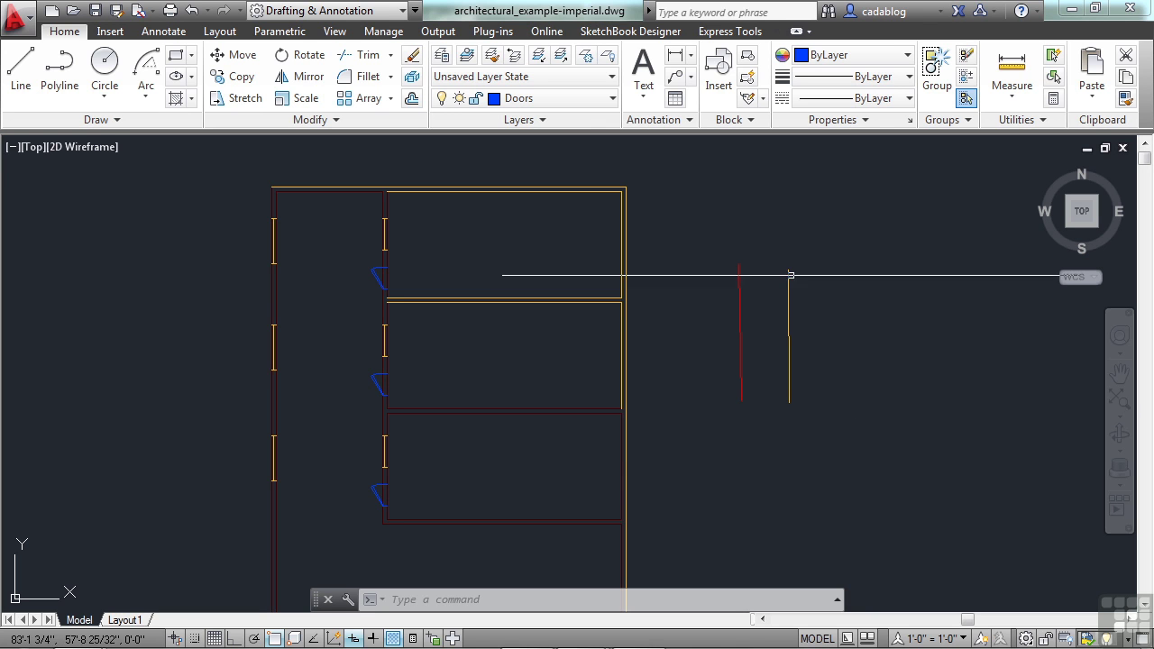
Step: Isolate the Windows layer so only its objects are displayed, and unisolate it to restore the other layers
click(546, 59)
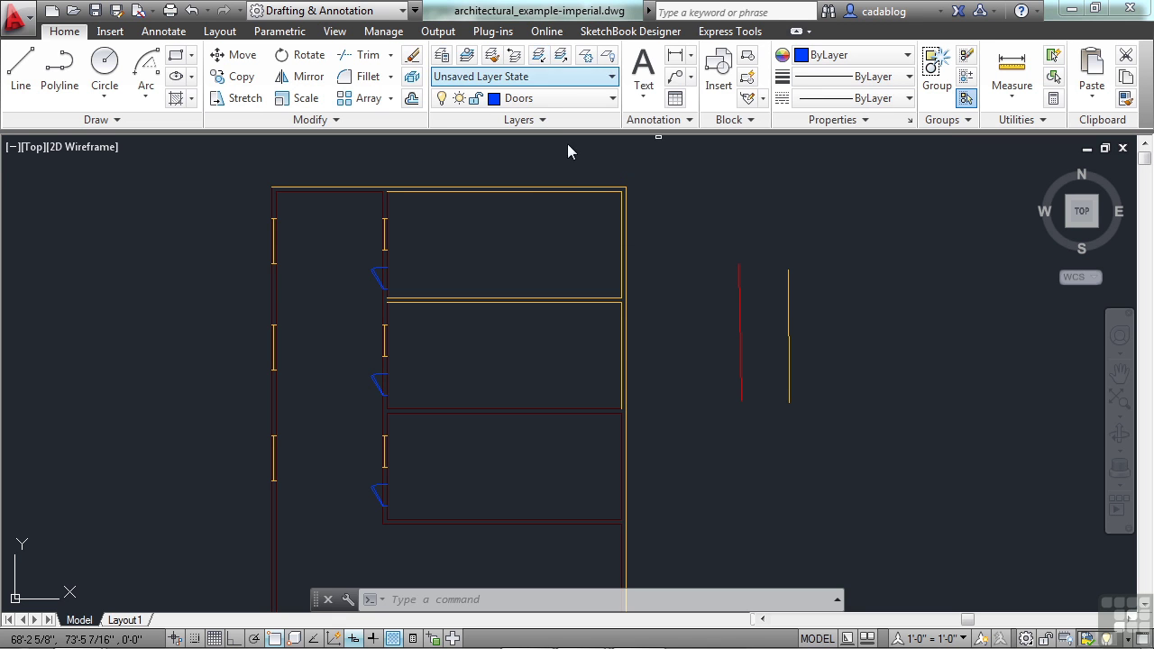
key(Return)
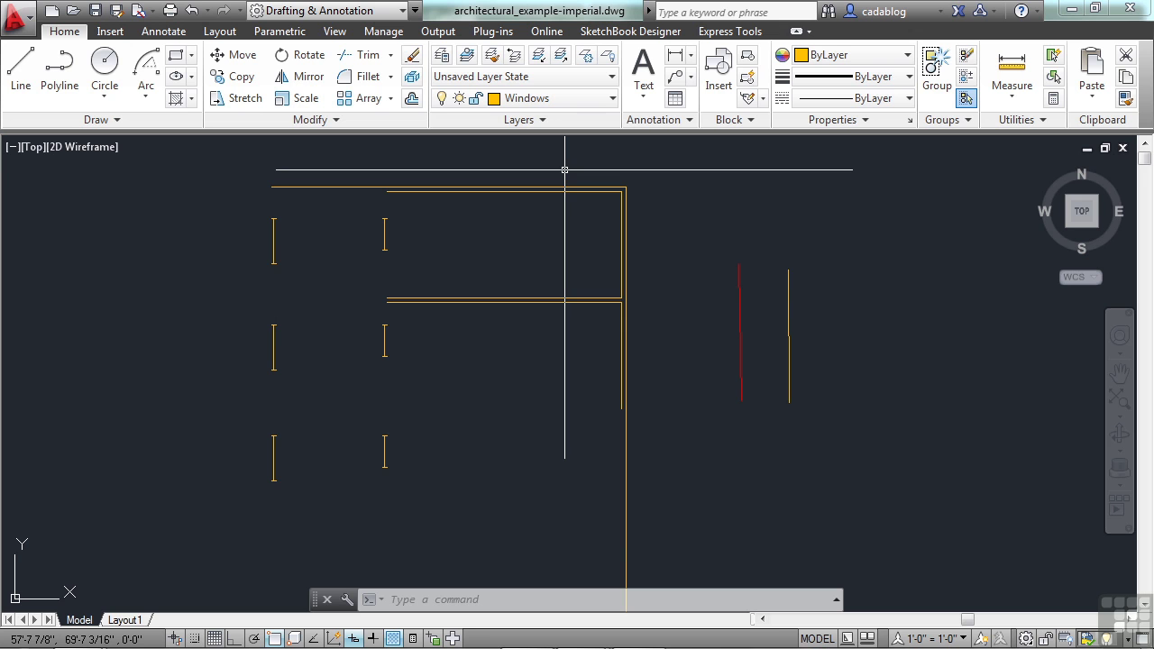
click(563, 58)
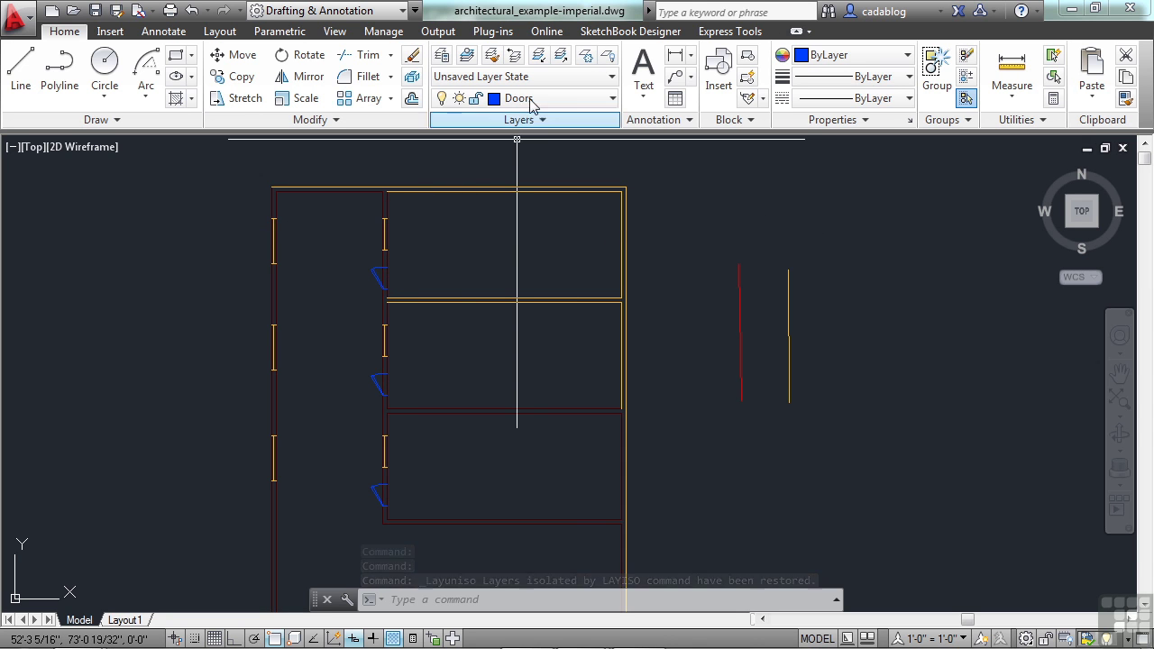
Step: Isolate the Wall layer using the horizontal wall line between the middle and lowest rooms as the reference
click(539, 56)
click(532, 410)
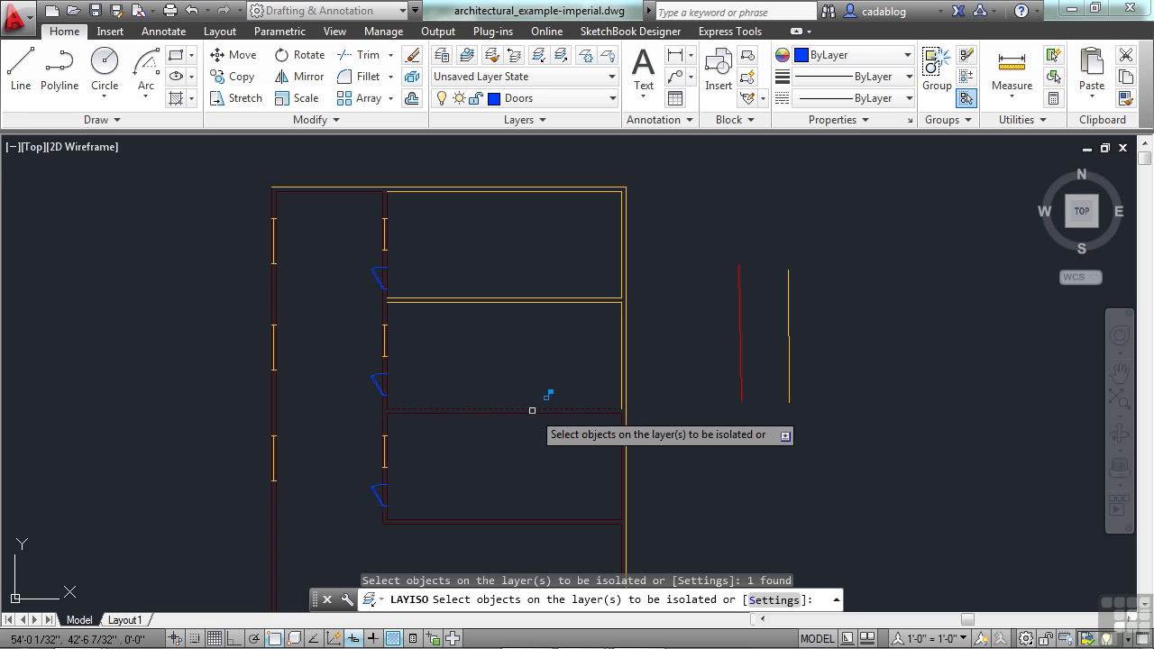
key(Return)
scroll(519, 365, down, 3)
middle_drag(523, 352, 543, 323)
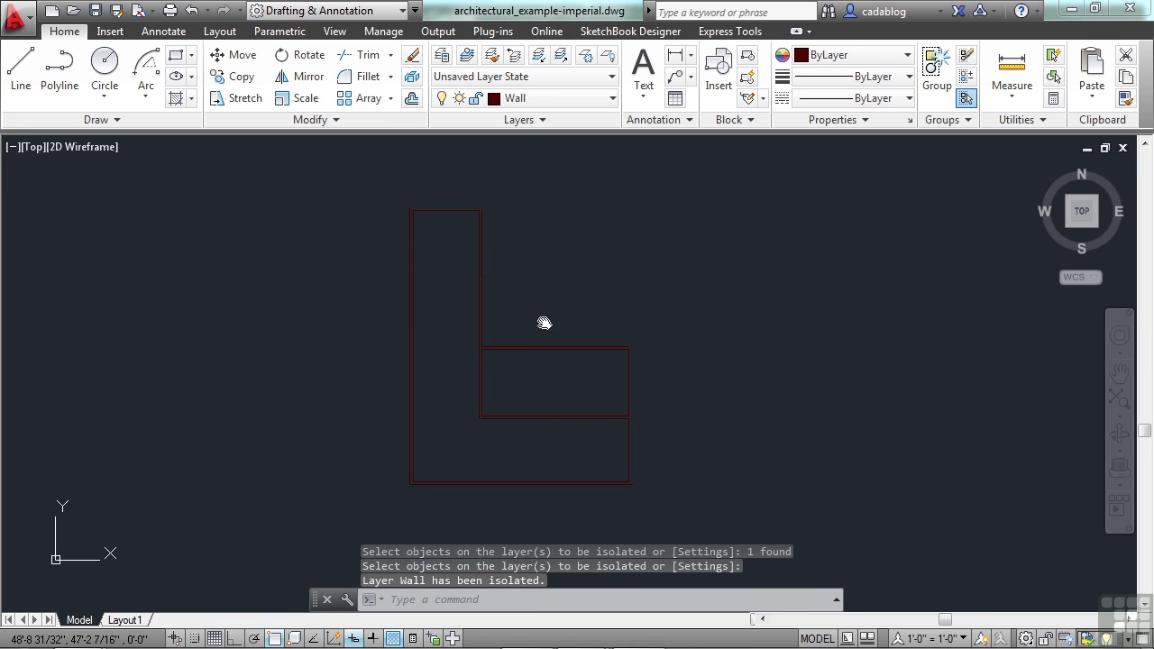
scroll(541, 397, up, 4)
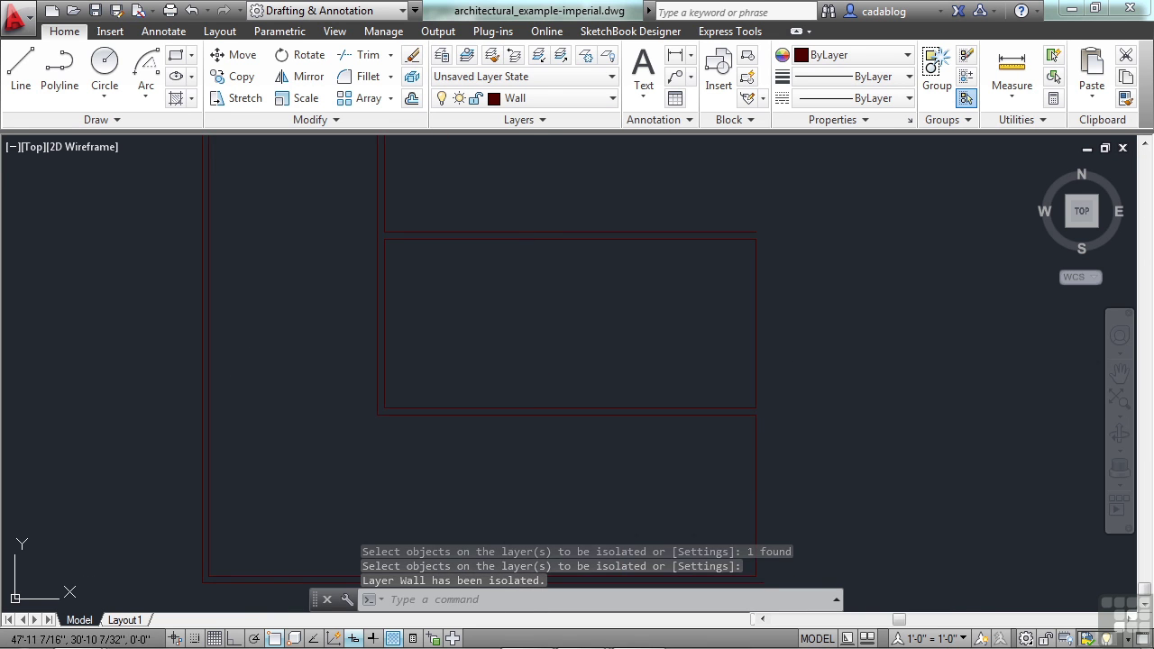
Step: Erase the two horizontal wall lines along the bottom of the lowest room and accept the dimensional constraint notice
text(e)
key(Return)
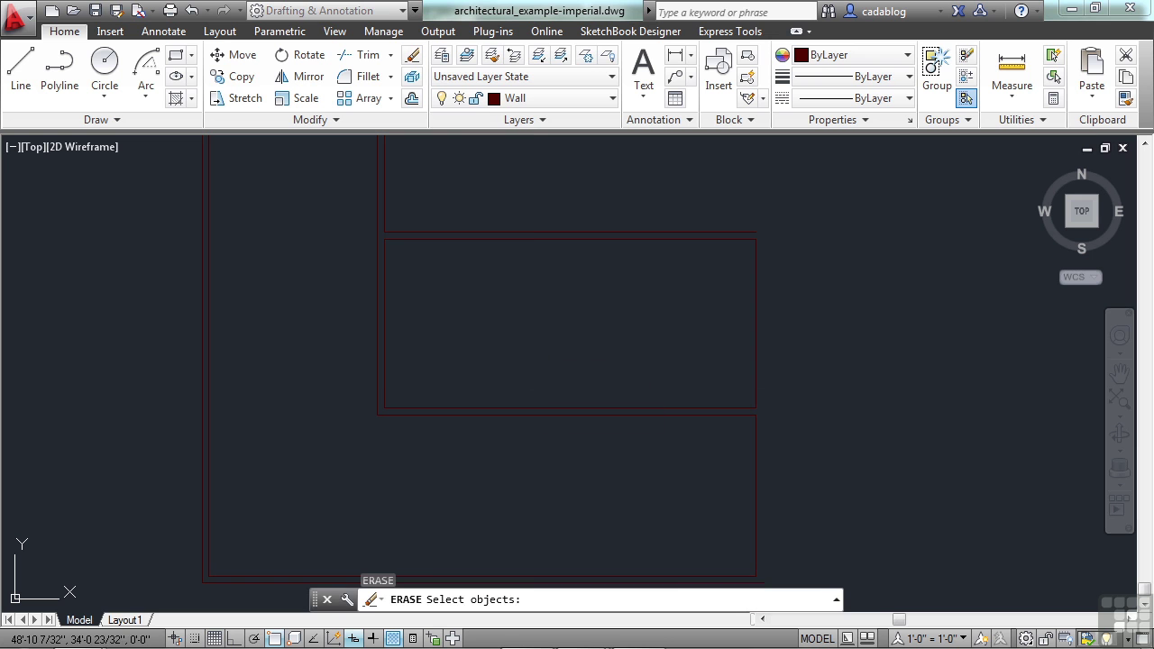
drag(487, 469, 365, 396)
key(Return)
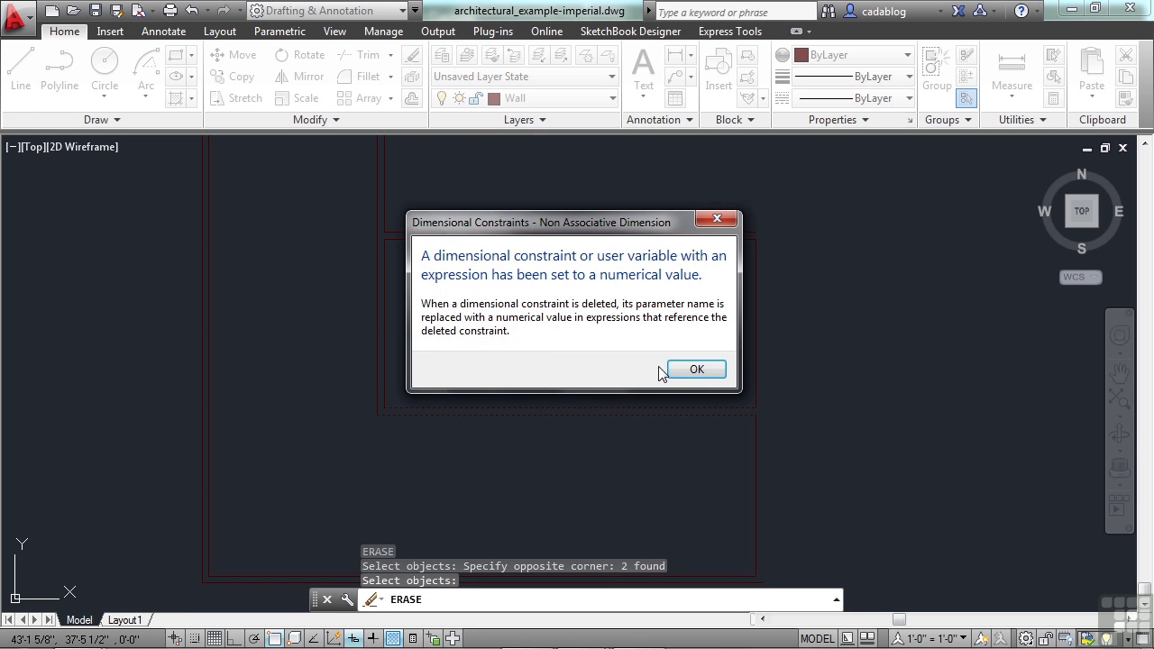
click(694, 370)
Step: Unisolate the layers to restore the doors and windows, and check the whole floor plan around the erased walls
scroll(545, 316, down, 2)
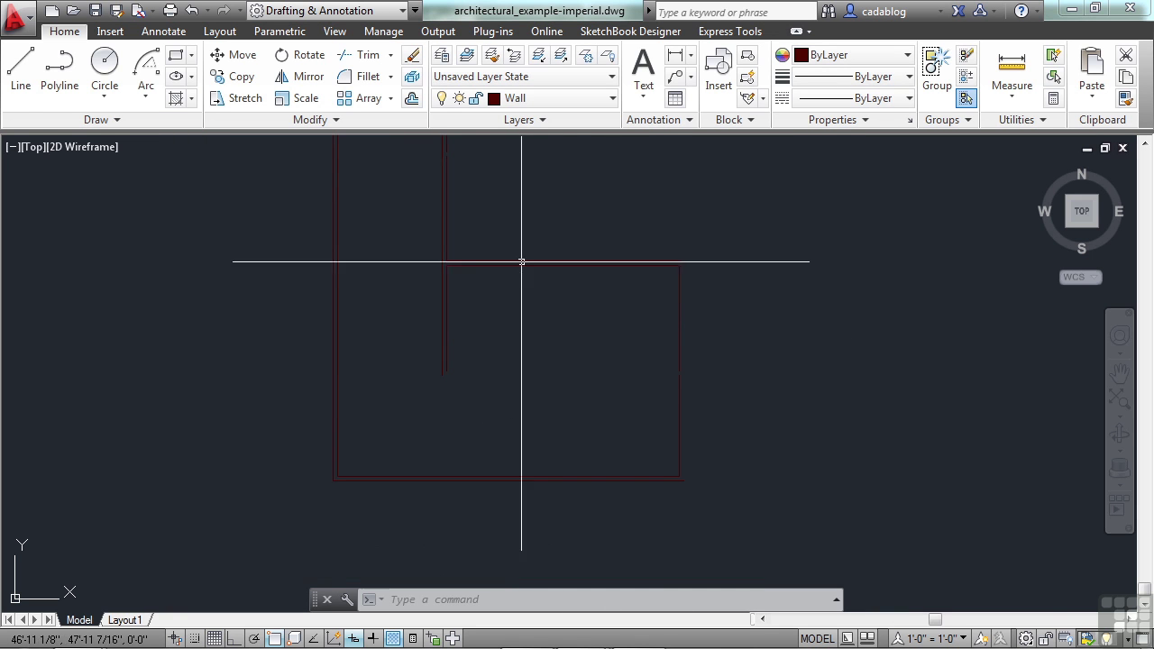
click(559, 57)
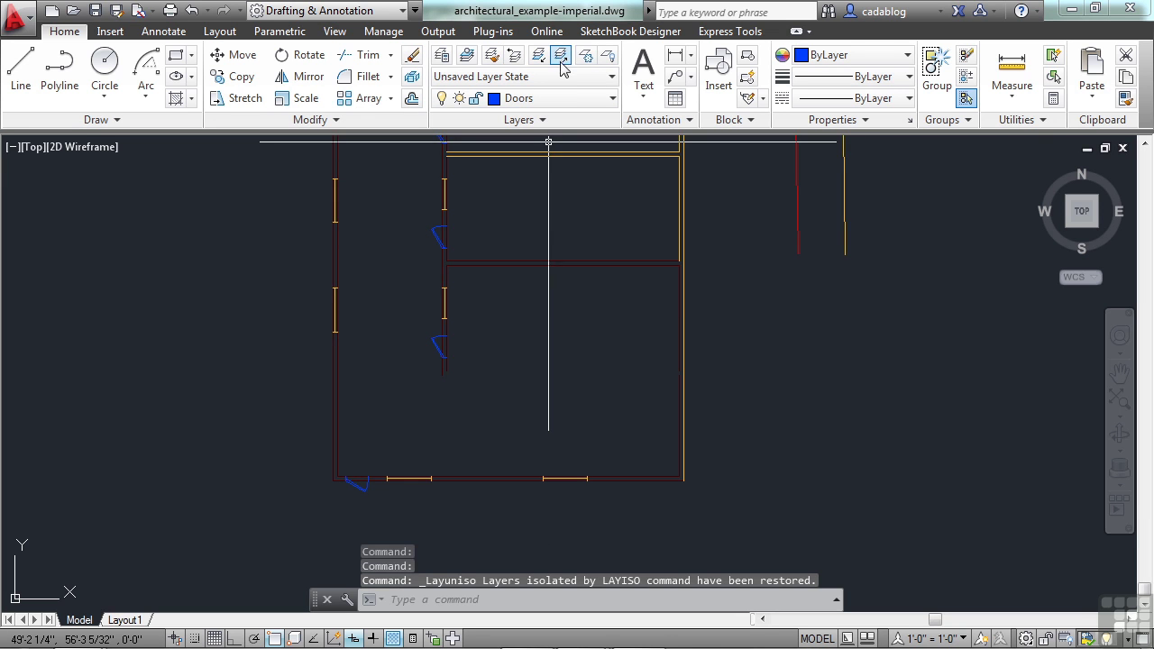
scroll(531, 388, down, 2)
middle_drag(482, 226, 502, 247)
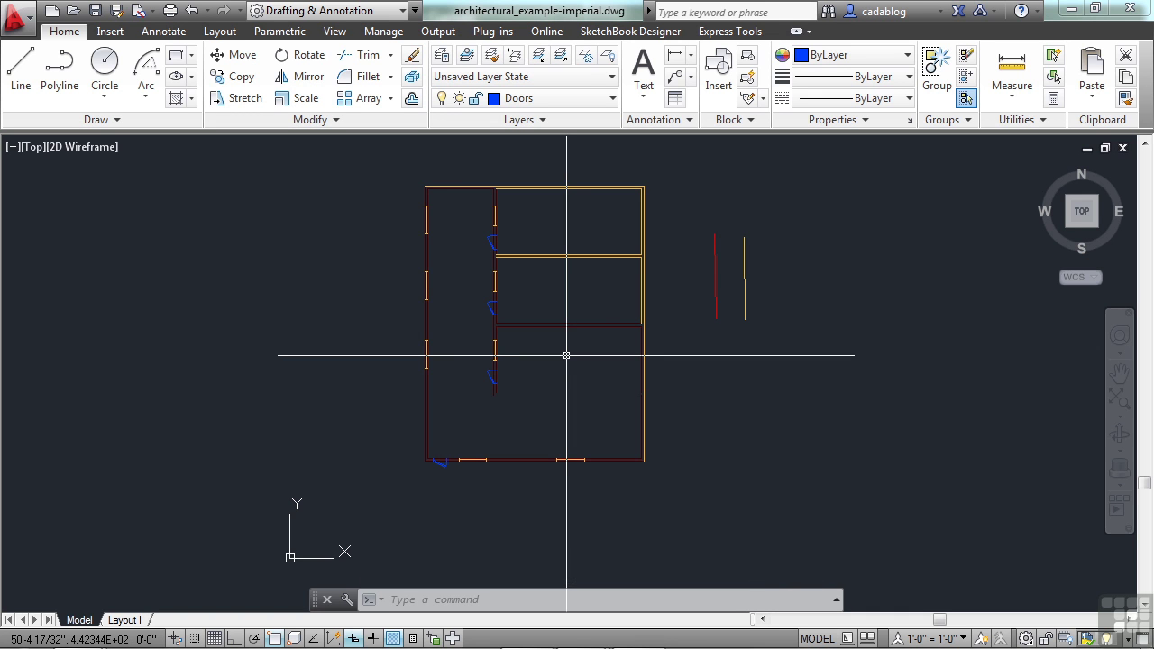
scroll(566, 355, up, 2)
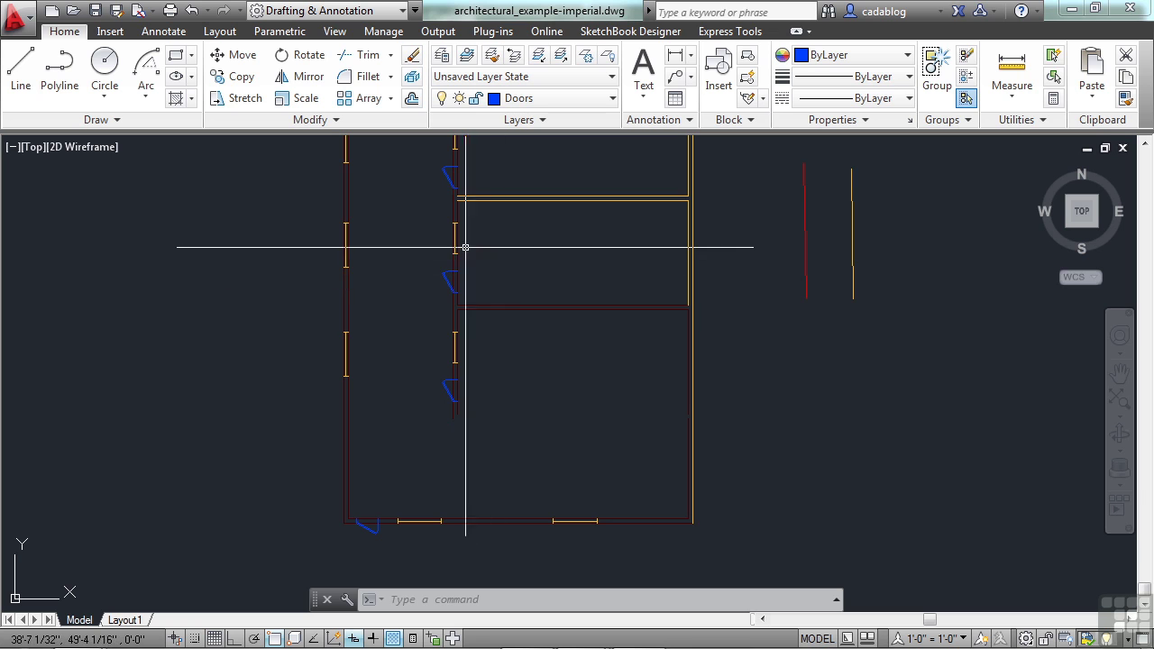
scroll(541, 349, down, 2)
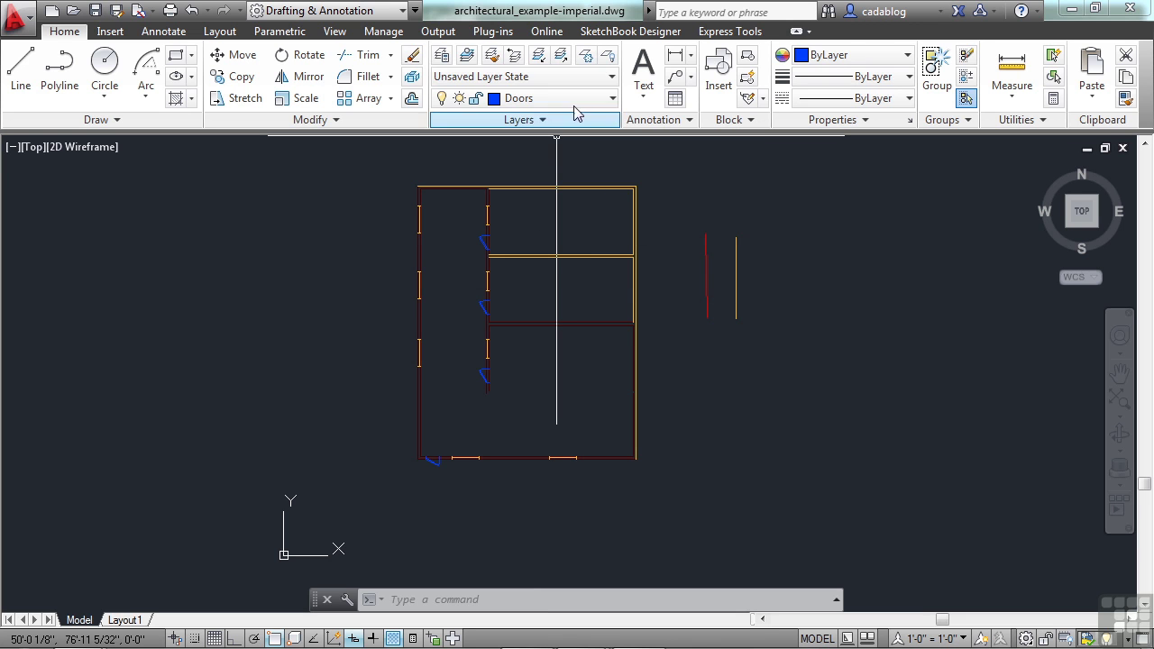
Step: Freeze the Windows layer by picking one of its lines between the upper two rooms, and finish the Freeze command
click(585, 60)
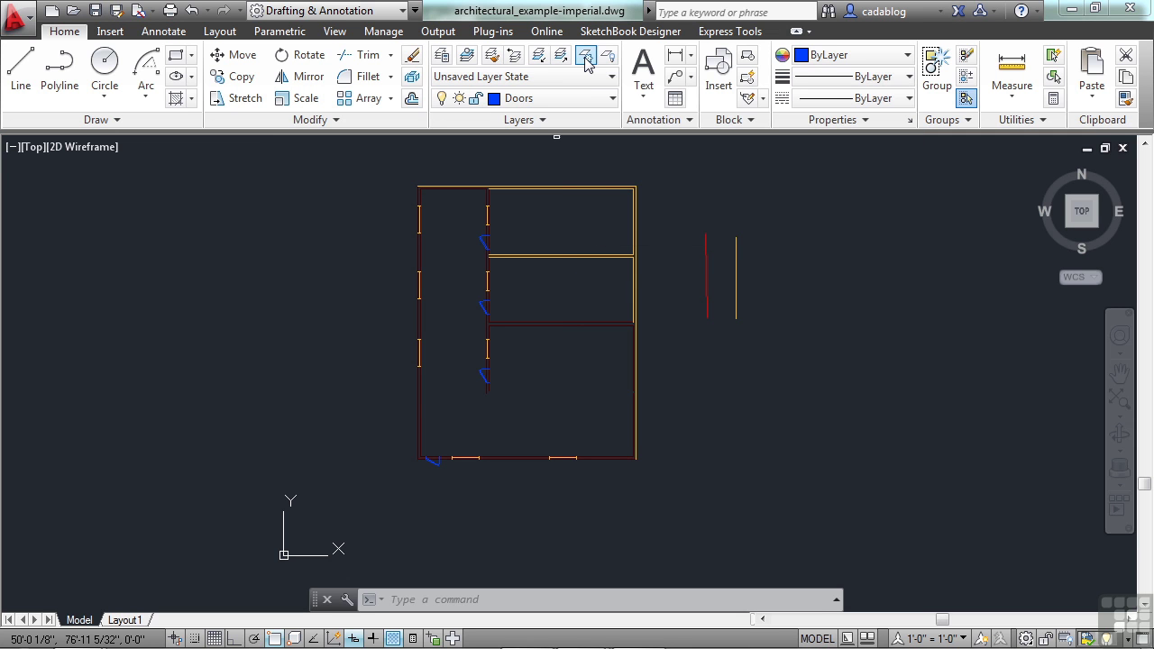
click(567, 256)
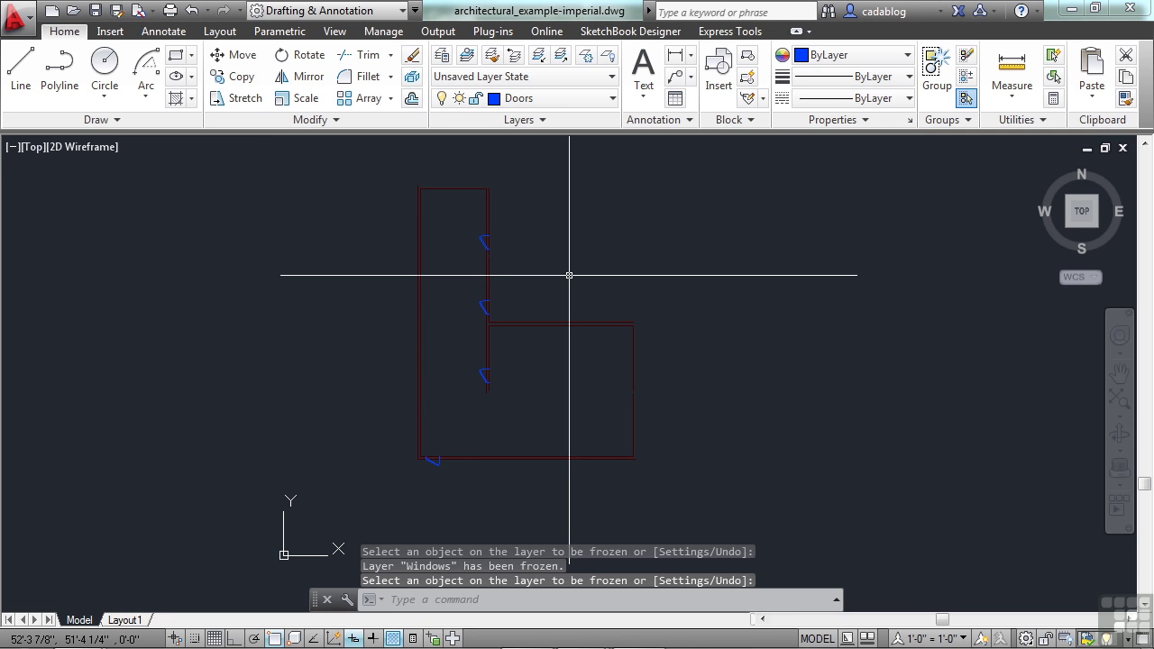
key(Return)
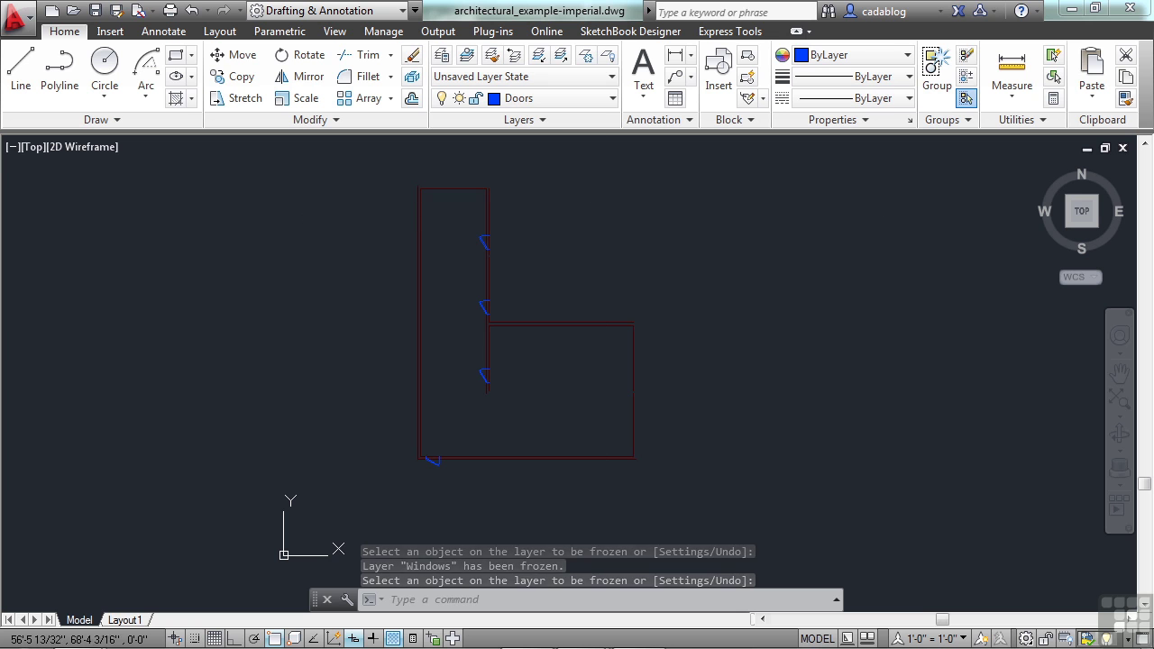
Step: Try to select the frozen Windows-layer lines with crossing windows over the area of the upper rooms
click(592, 175)
click(550, 272)
click(678, 177)
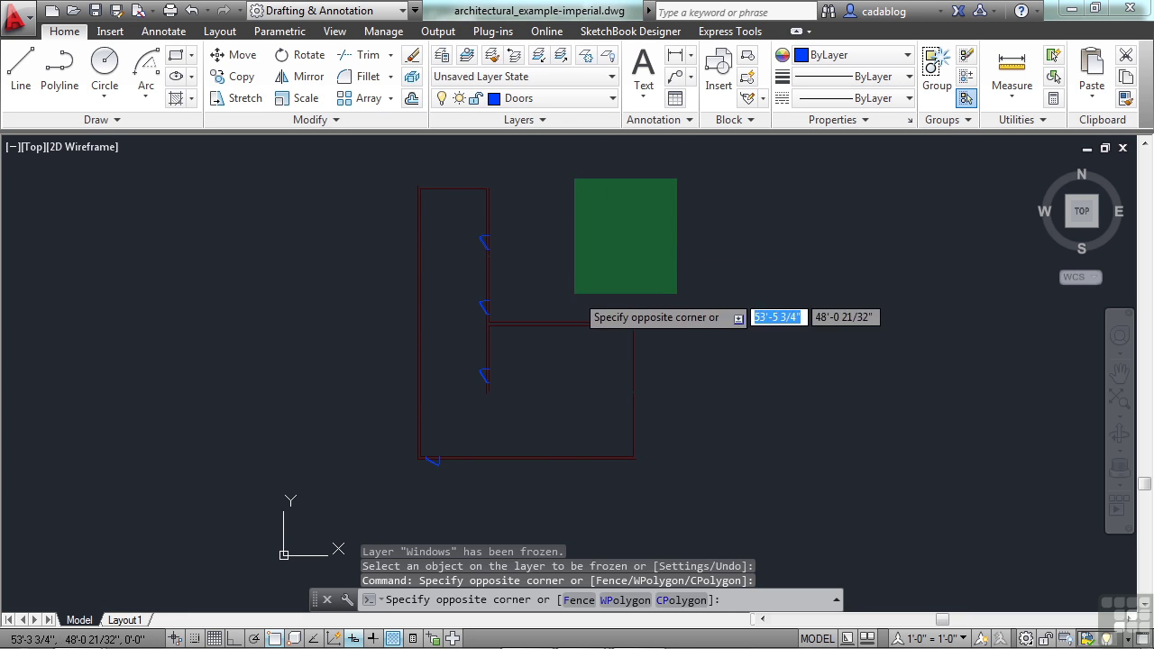
click(570, 270)
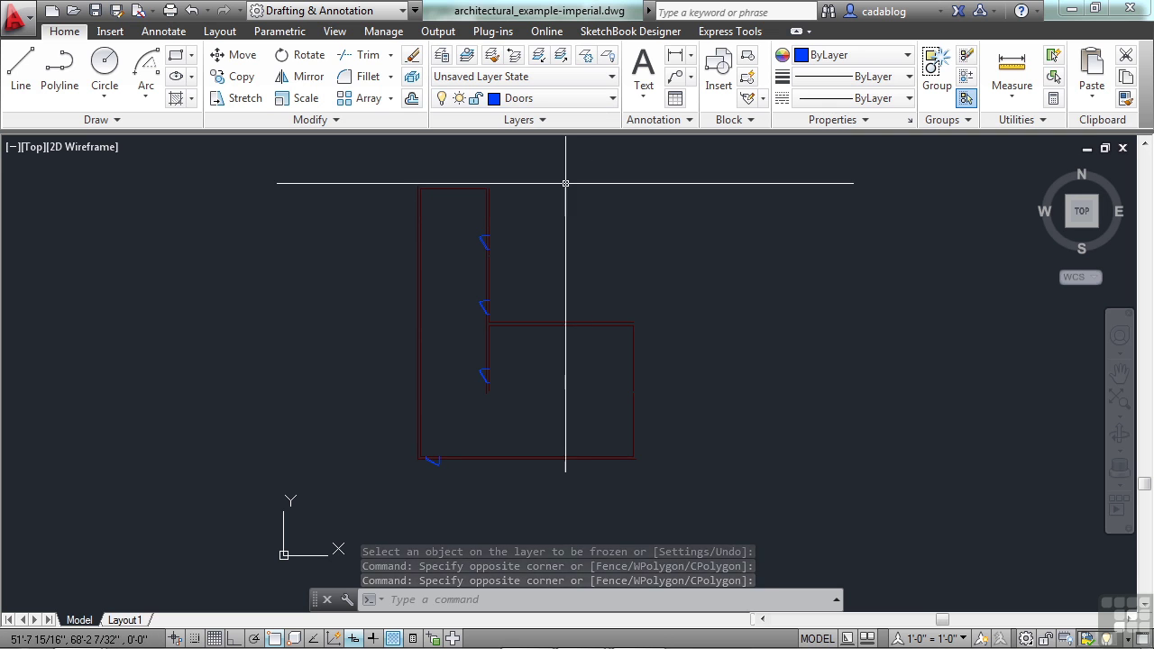
Step: Open the Layer Properties Manager with the LA command to check the frozen state of the Windows layer
text(la)
key(Return)
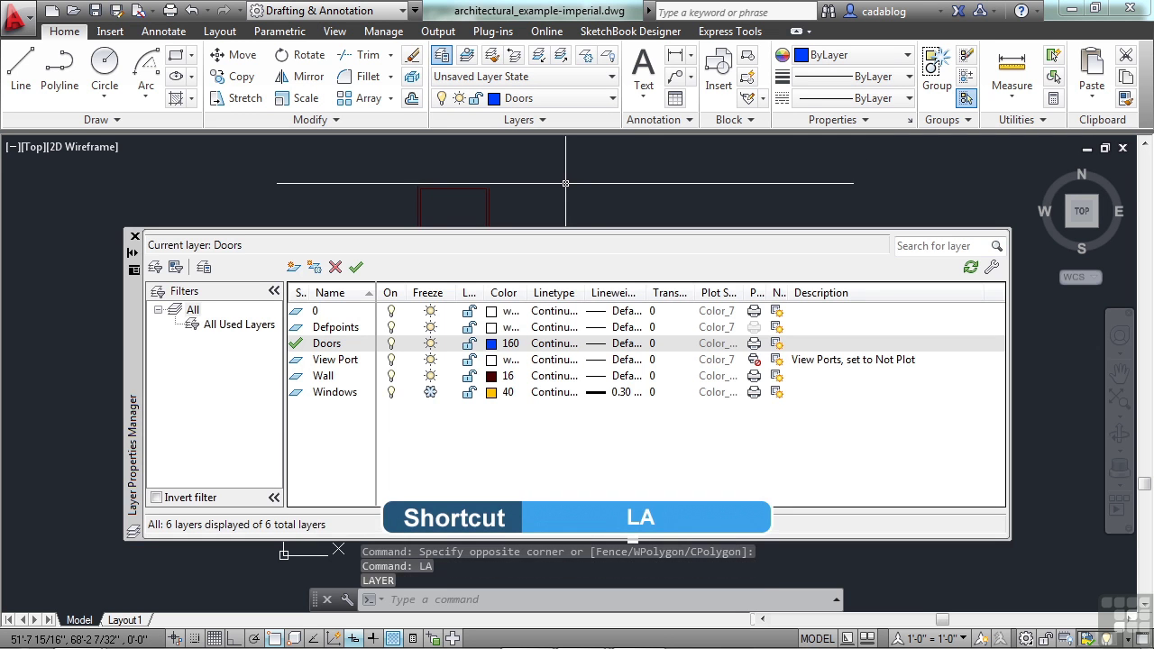
Step: Thaw the Windows layer, turn it off in the Layer Properties Manager, and close the manager
click(430, 393)
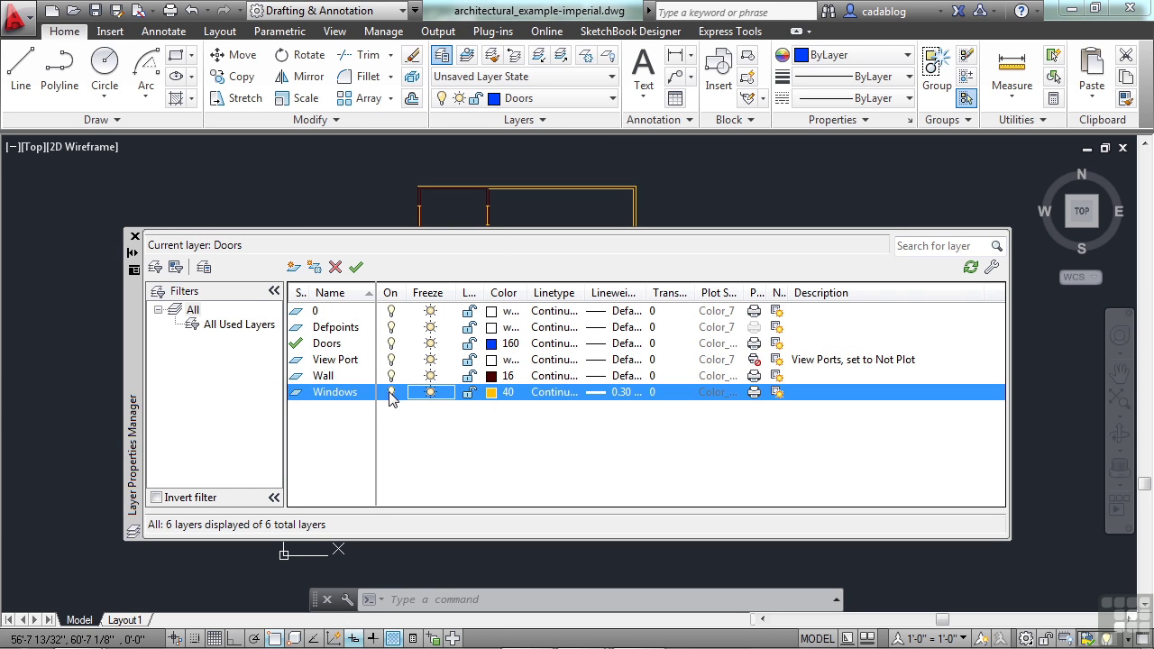
click(390, 394)
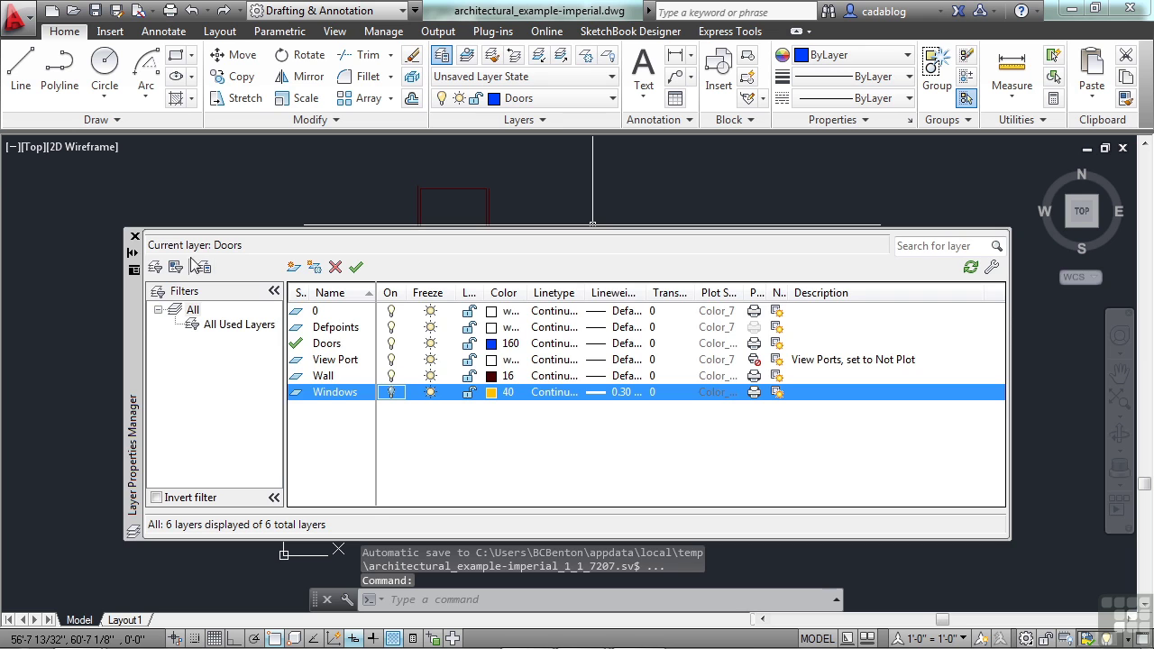
click(134, 239)
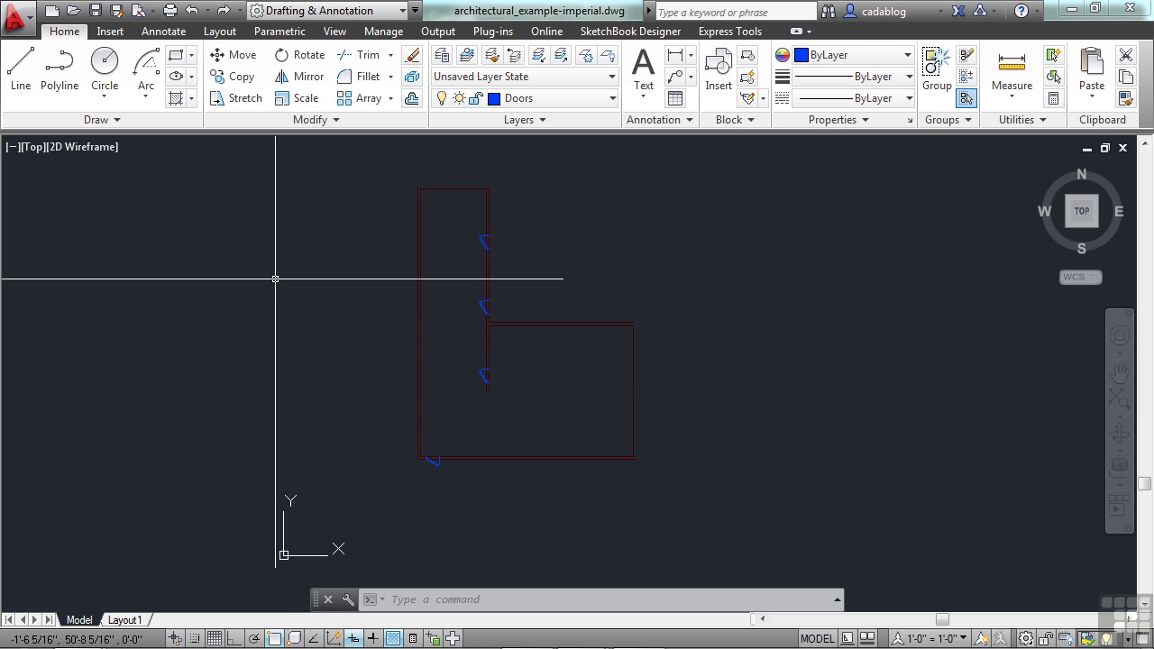
Step: Reopen the Layer Properties Manager with the LA command, turn the Windows layer back on, and close the manager
text(la)
key(Return)
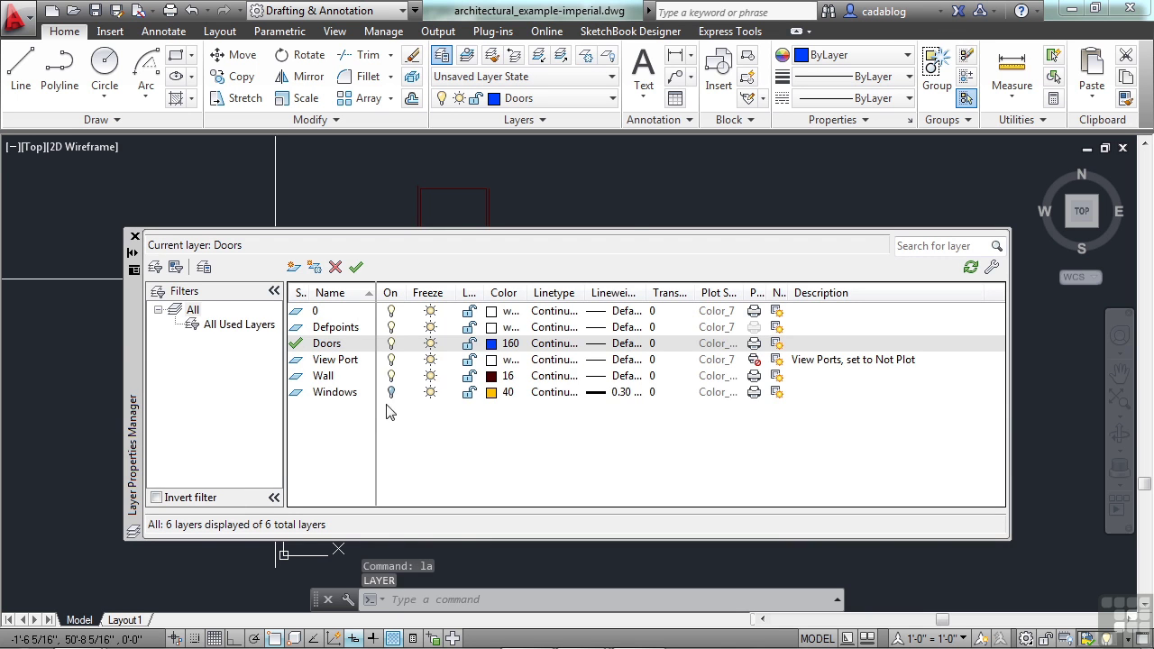
click(393, 394)
click(134, 238)
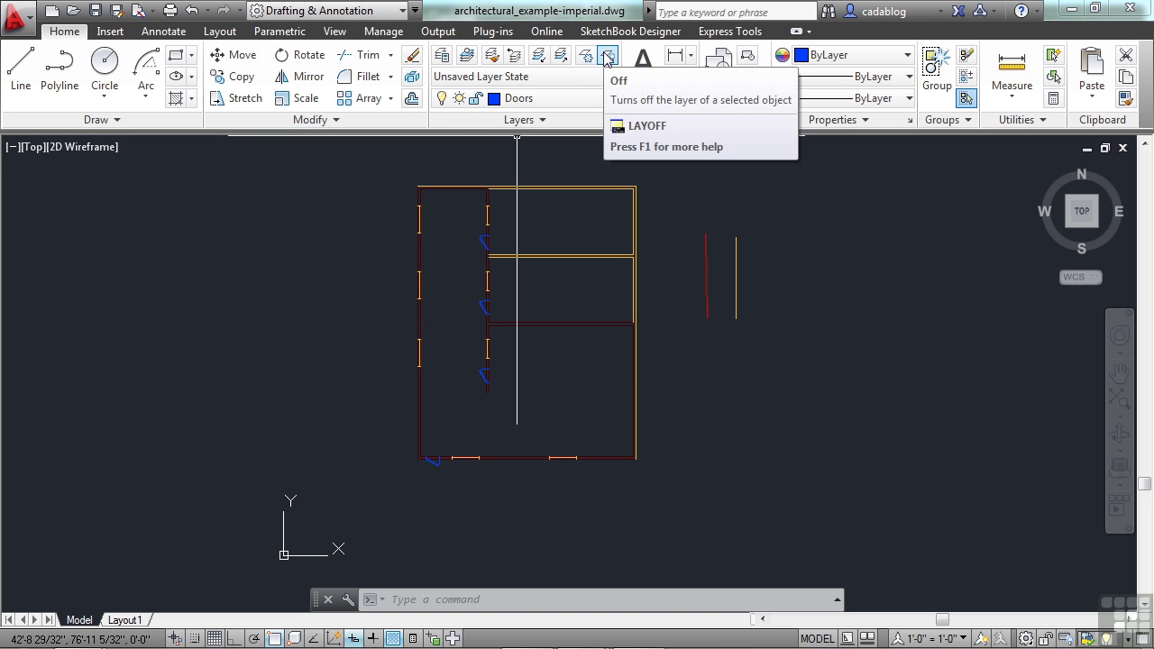
click(611, 77)
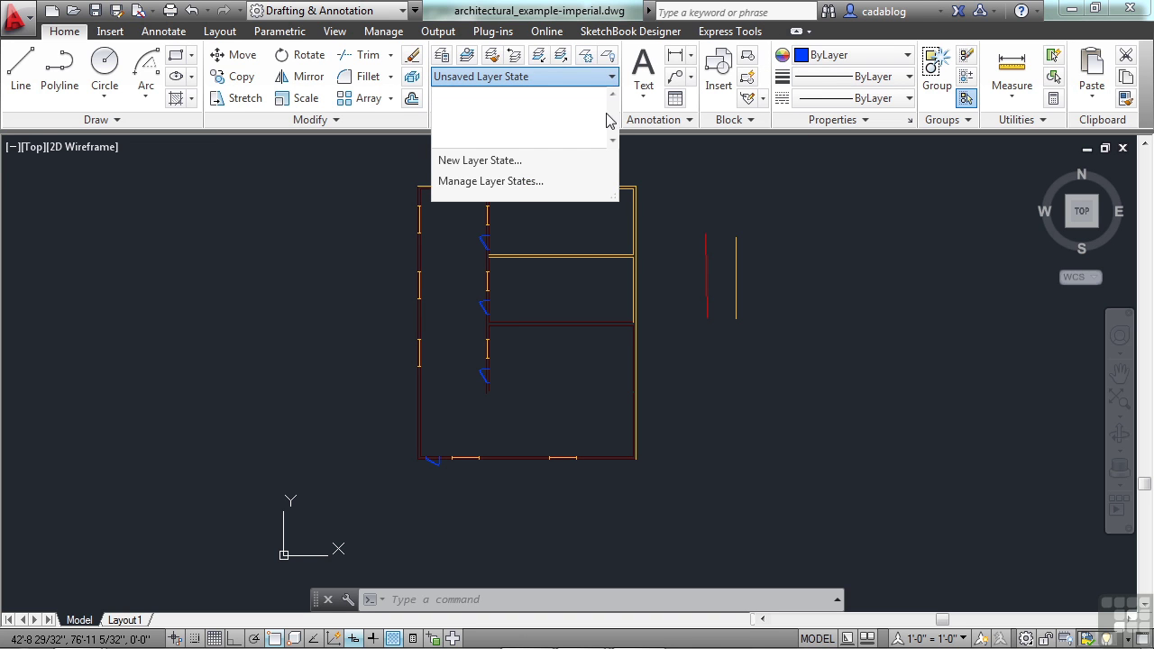
click(648, 169)
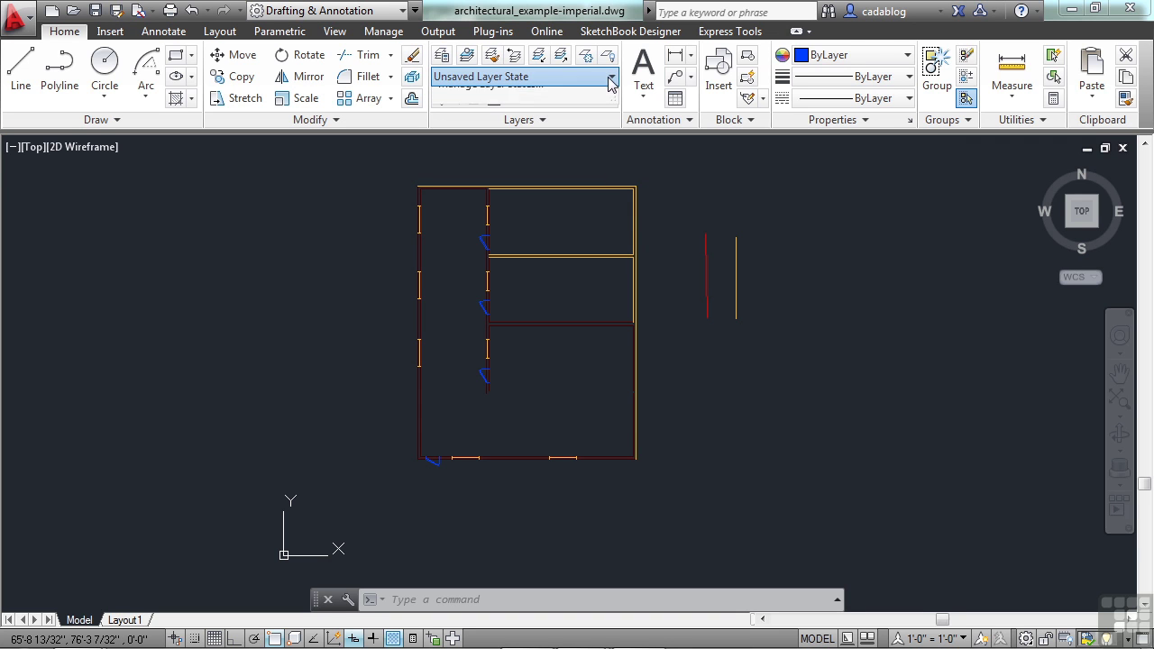
click(559, 77)
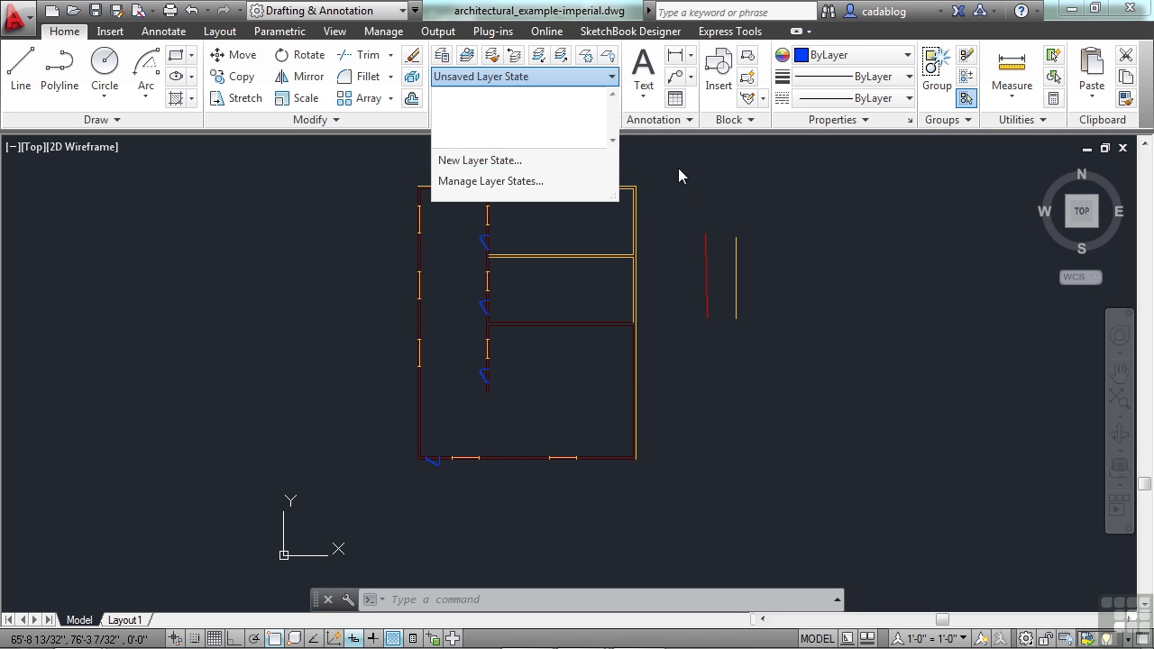
click(600, 129)
Step: Change the lower wall line between the upper two rooms to the current Doors layer with Change to Current Layer
click(598, 124)
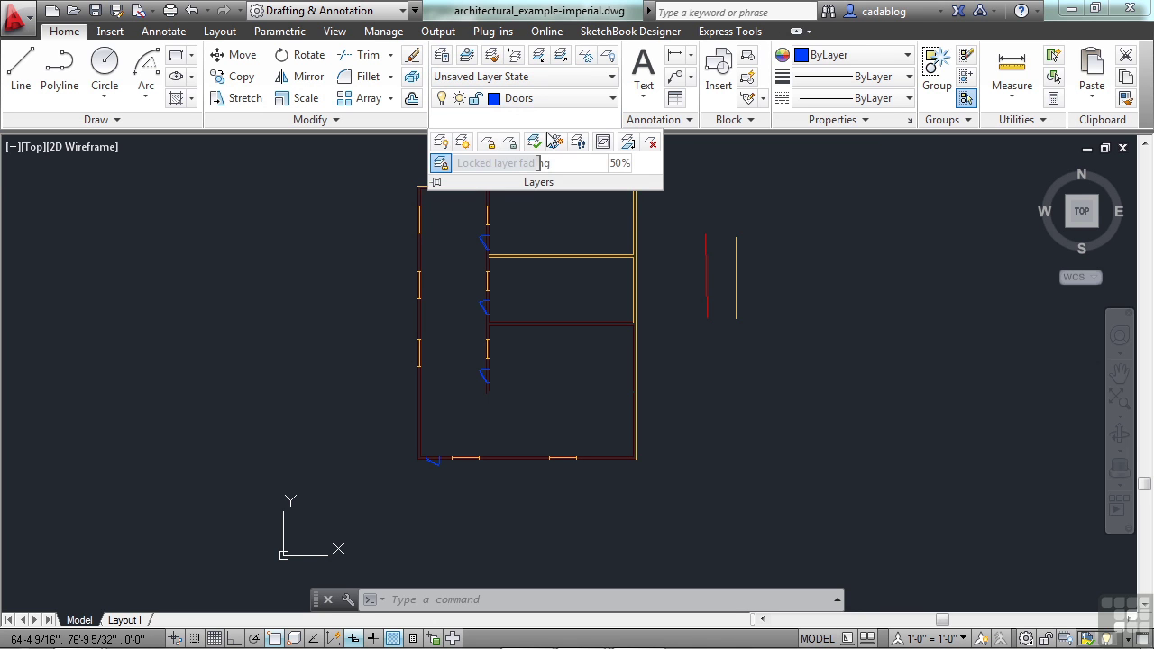
click(463, 144)
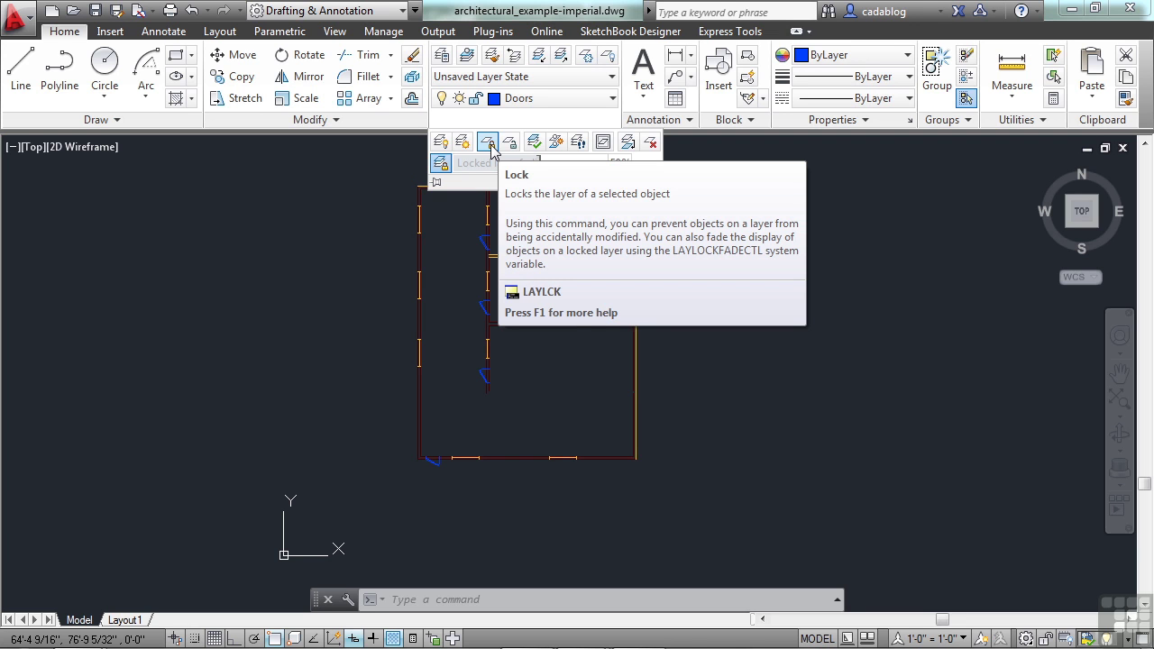
click(536, 142)
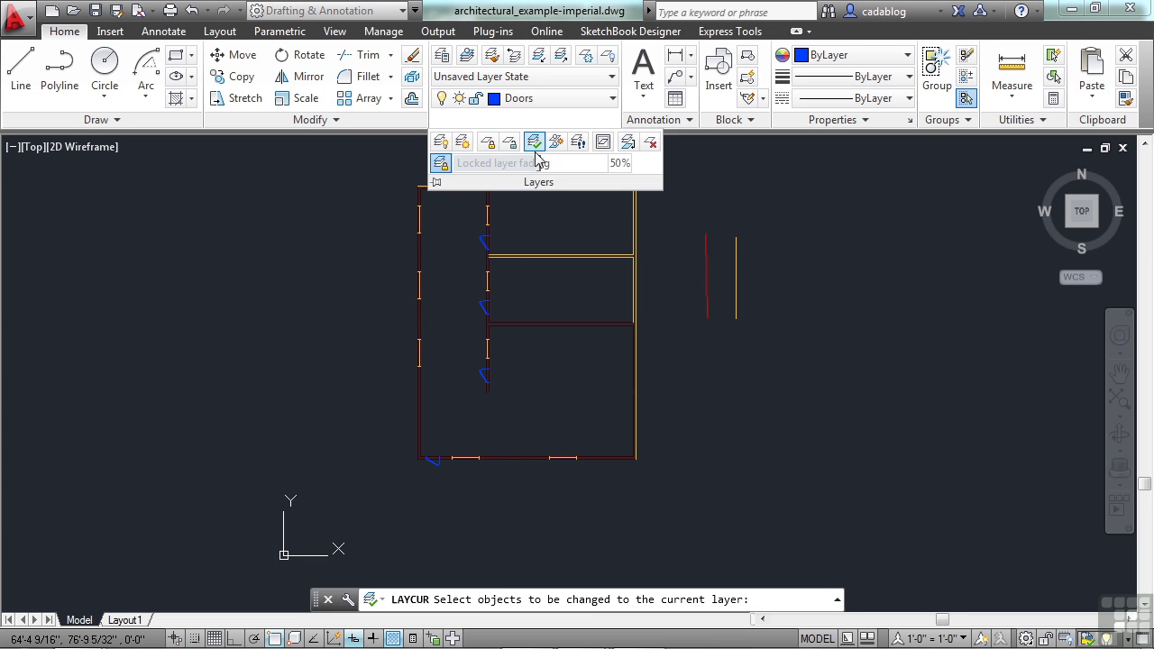
click(561, 258)
key(Return)
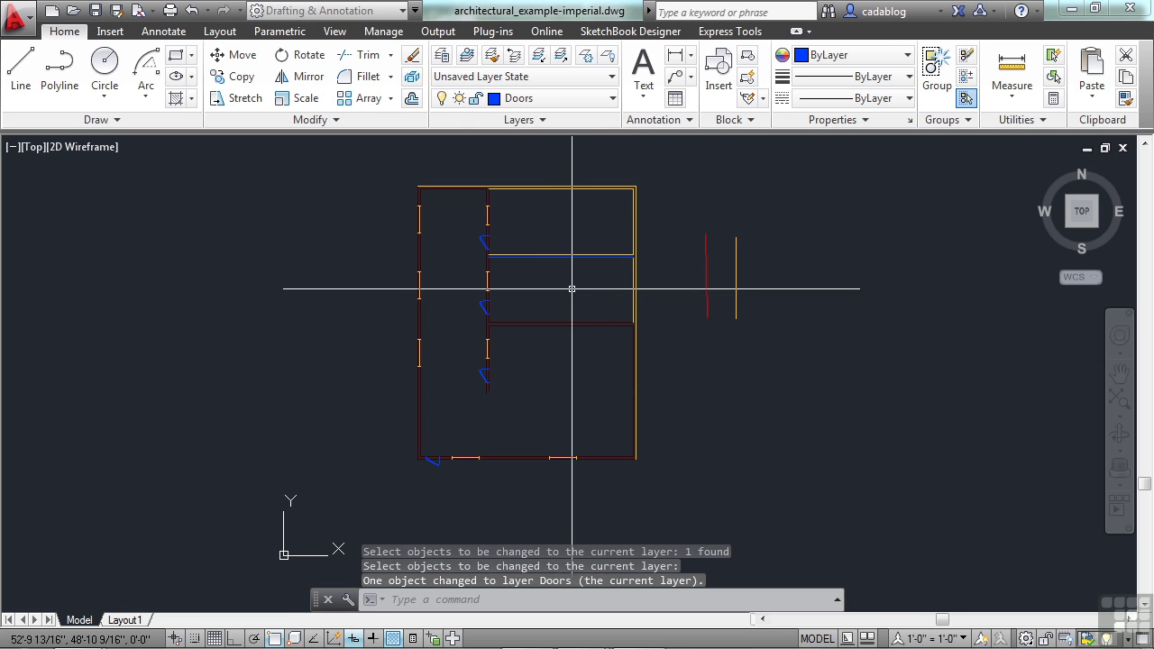
Step: Preselect the upper wall line between the upper two rooms and change it to the current Doors layer
scroll(568, 270, up, 2)
scroll(545, 257, up, 2)
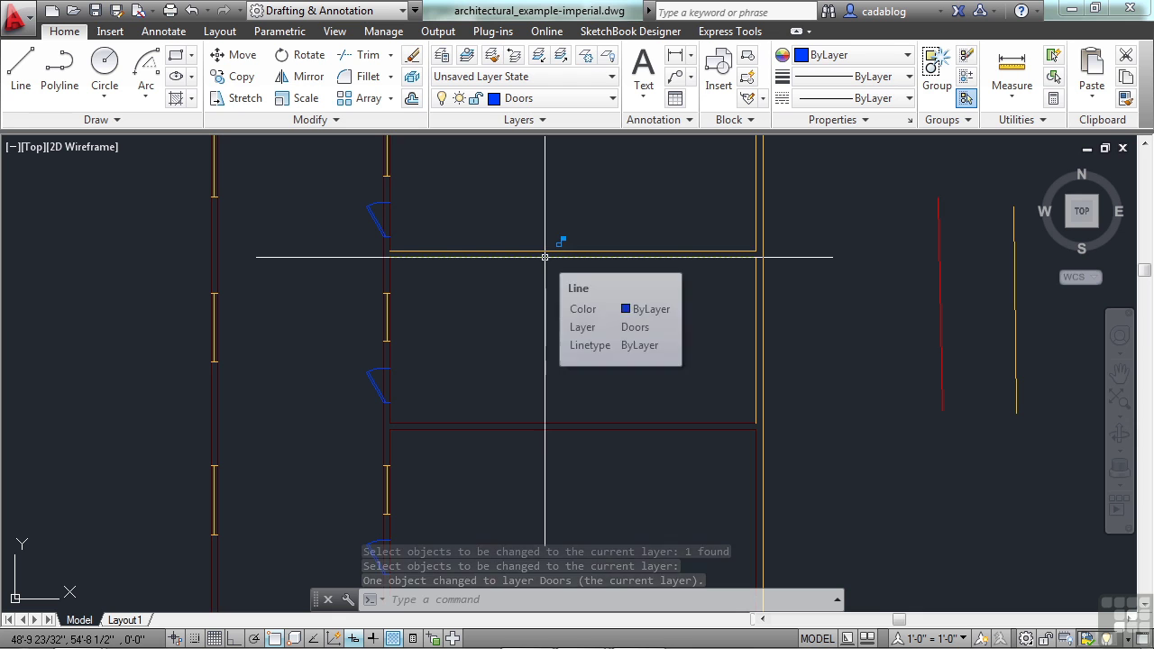
click(554, 252)
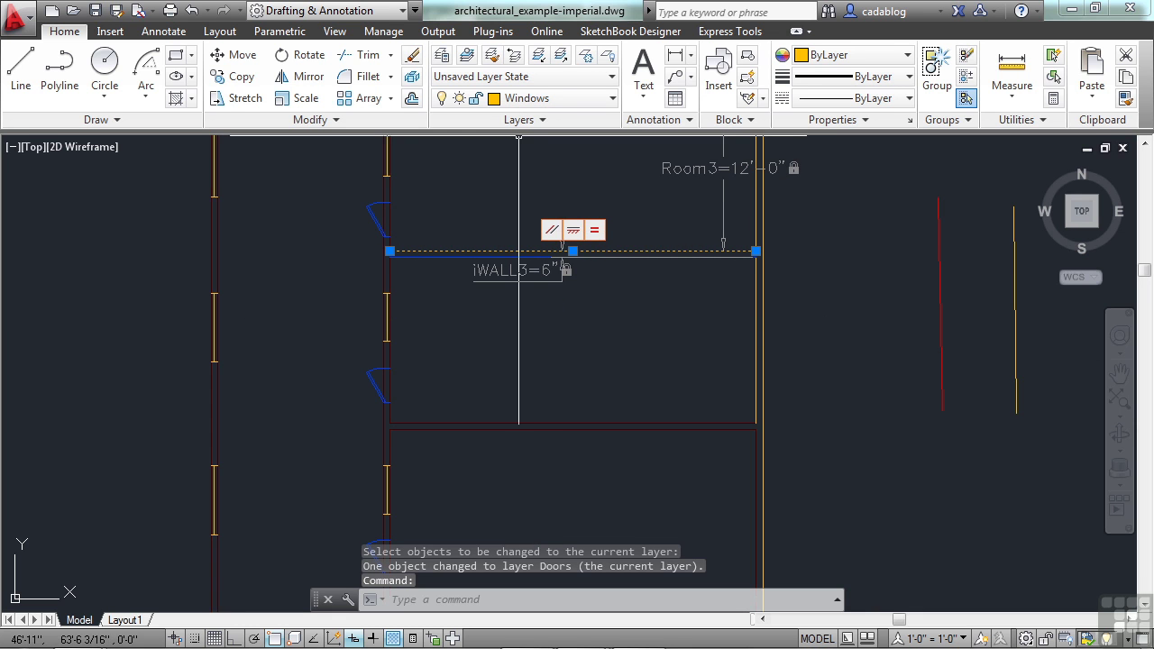
click(539, 120)
click(538, 144)
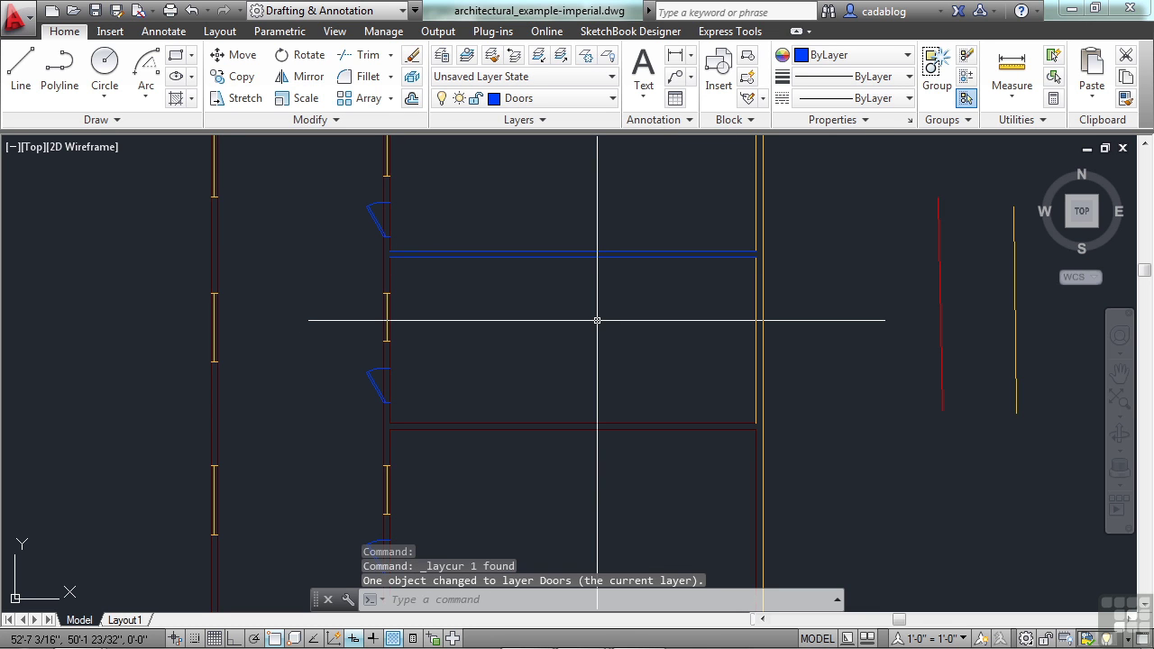
Step: Review the objects on the Defpoints, Doors, View Port, Wall and Windows layers one by one with Layer Walk, and close it
click(539, 120)
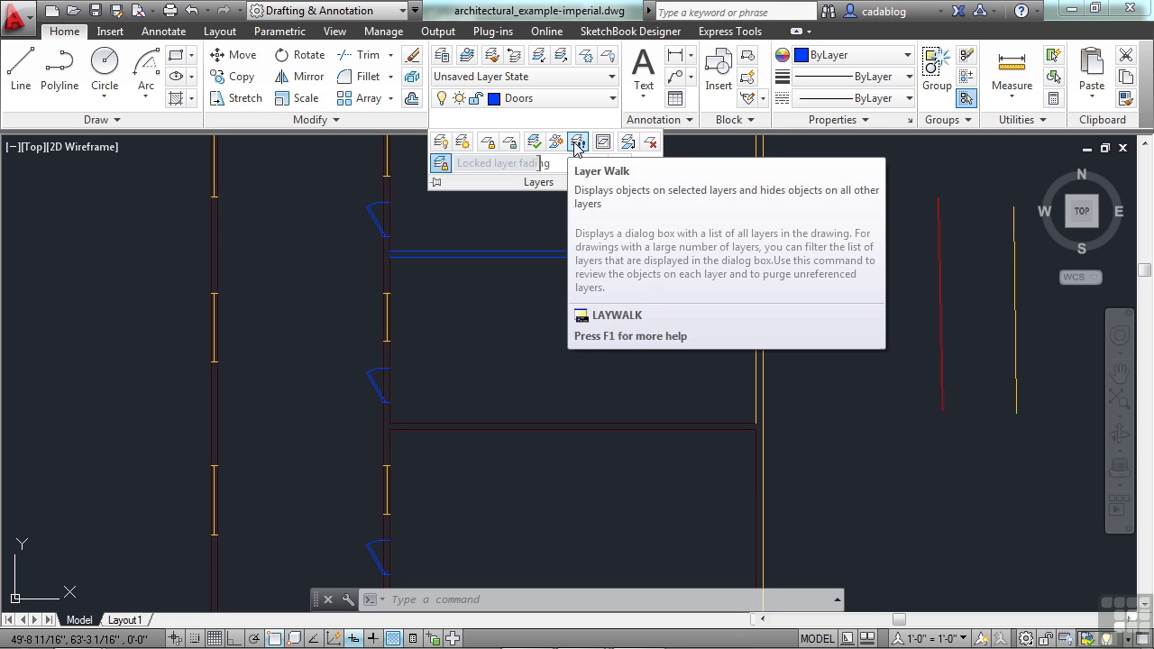
click(577, 144)
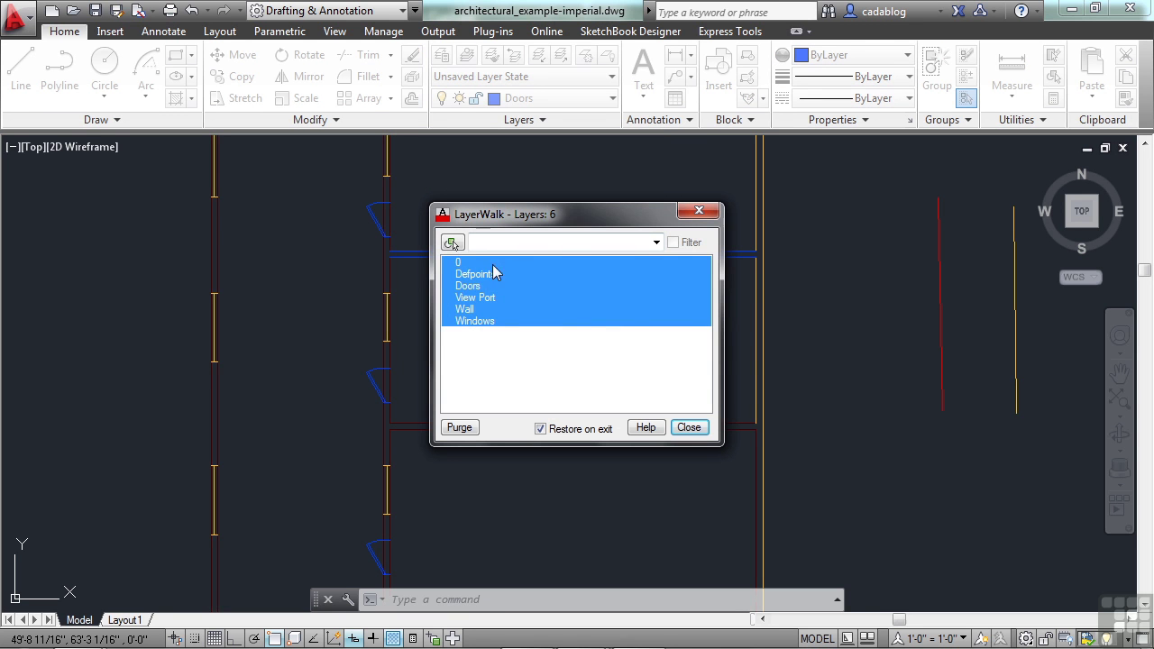
click(475, 275)
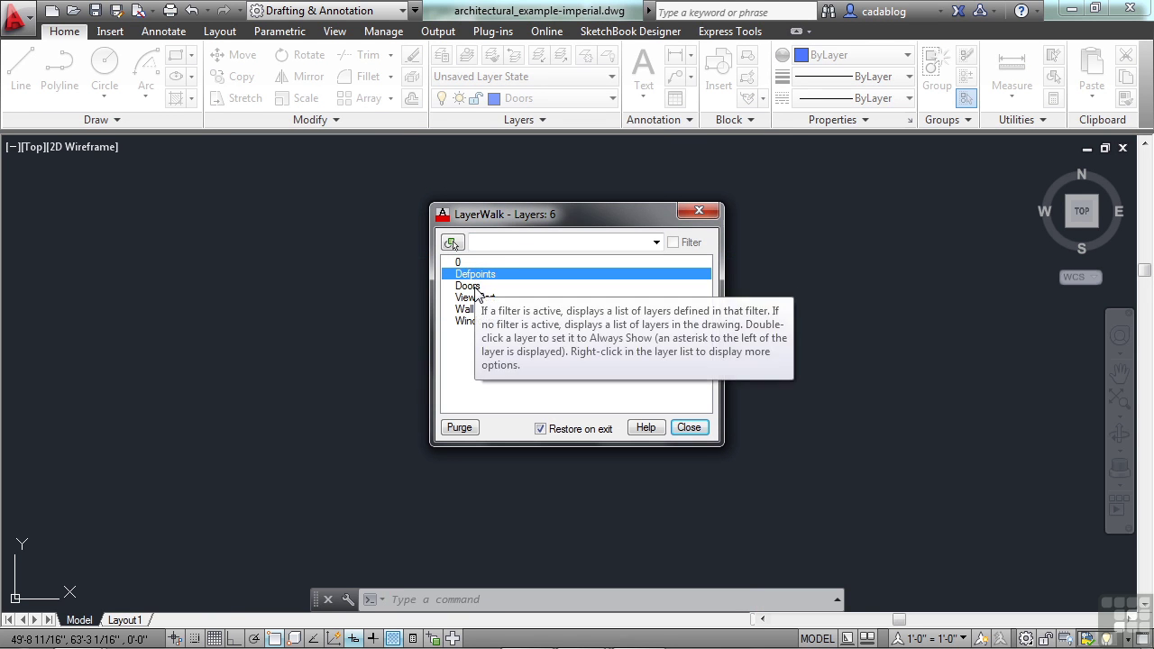
click(475, 286)
click(476, 298)
click(475, 309)
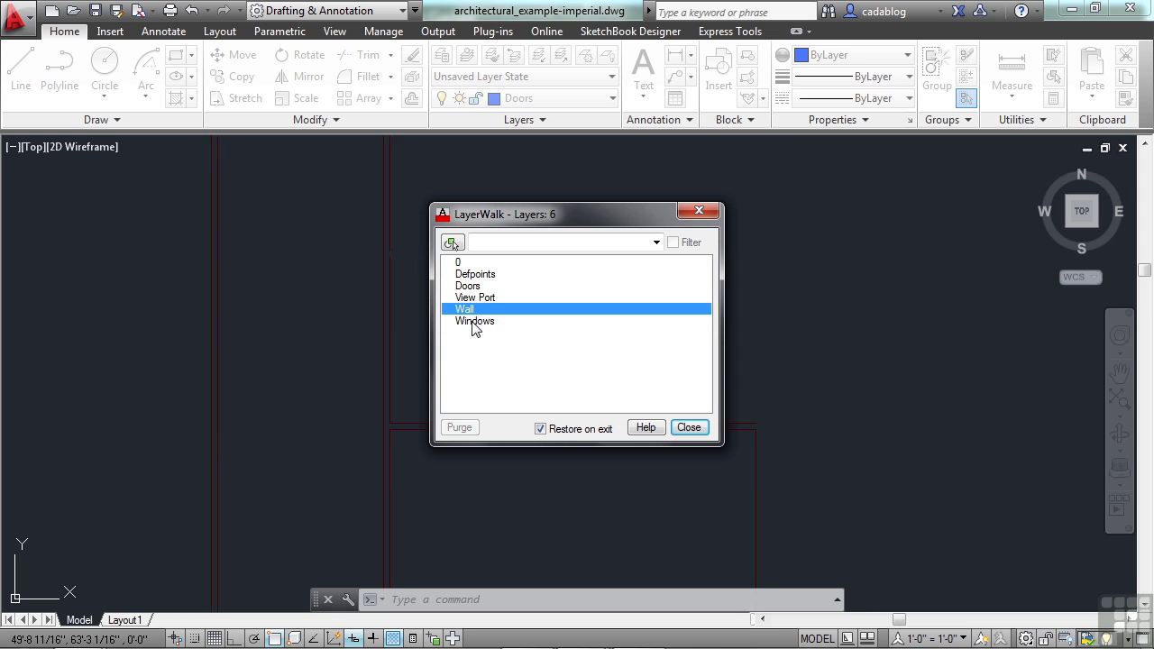
click(474, 322)
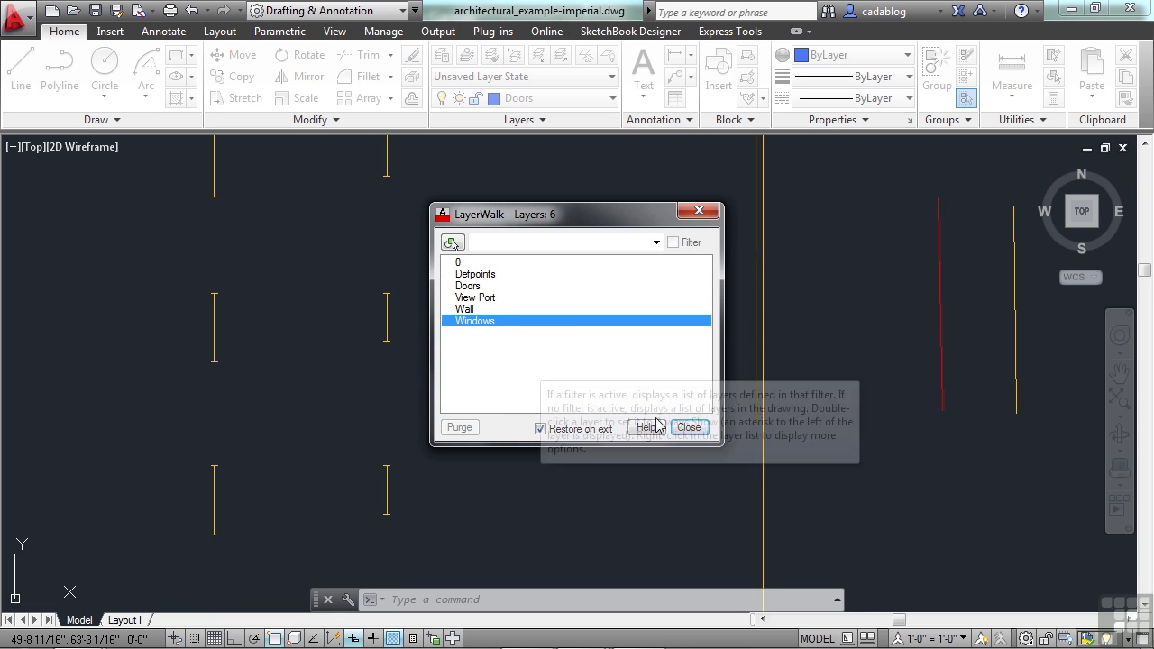
click(689, 427)
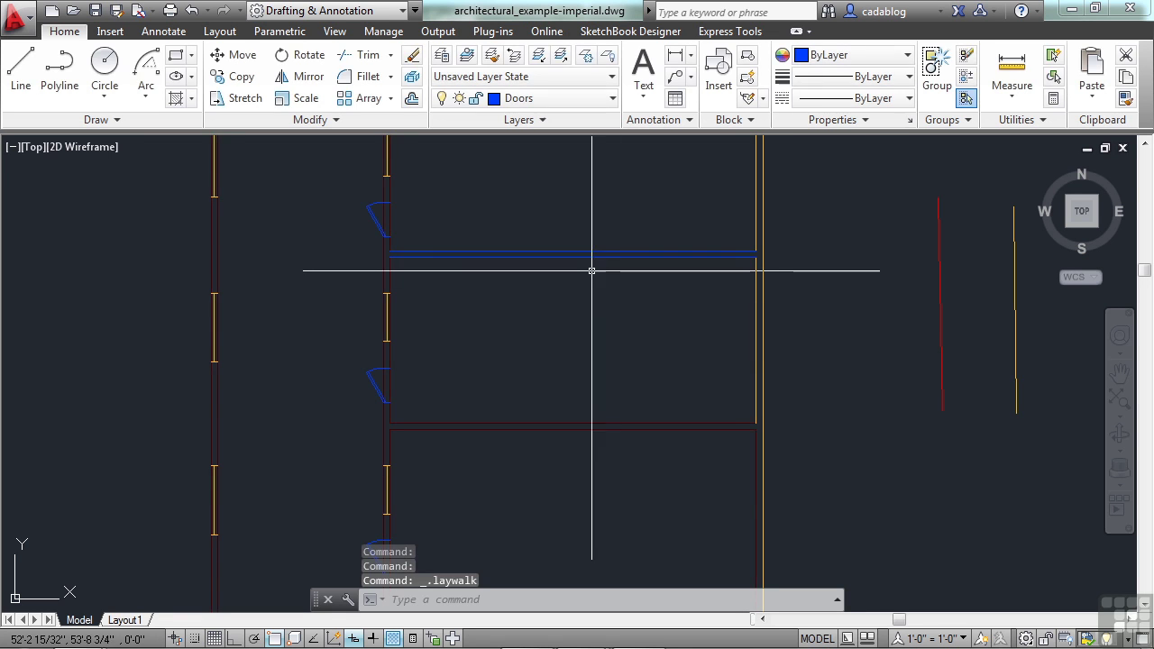
Step: Try the locked layer fading at 0%, and return it to 50%
scroll(610, 309, down, 3)
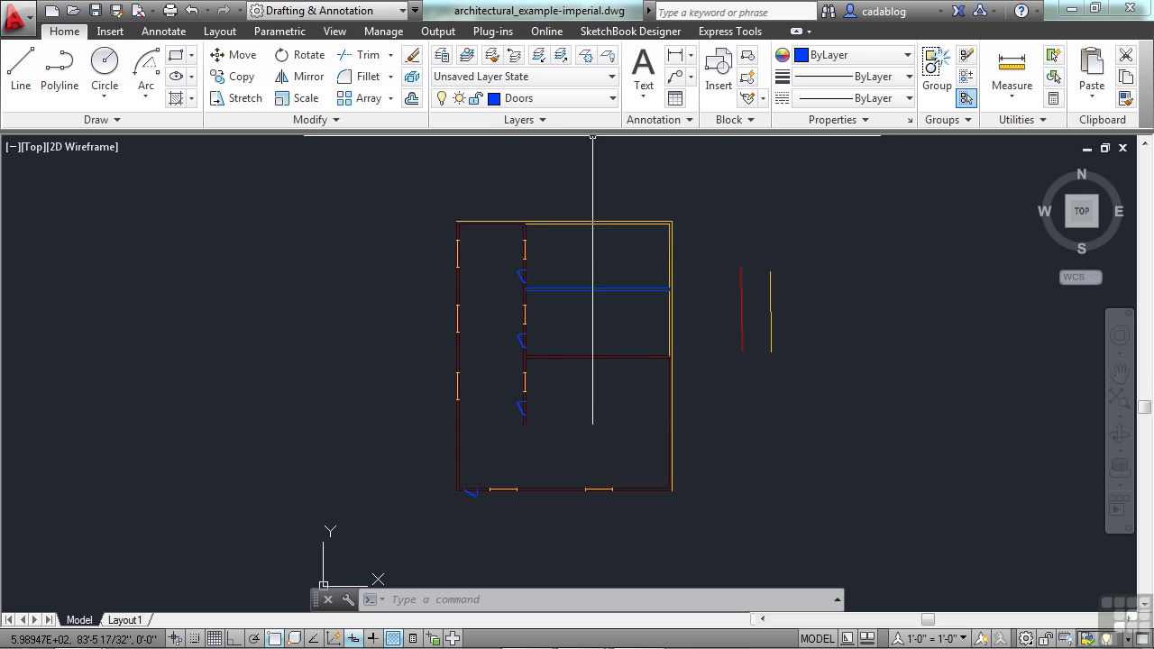
click(576, 119)
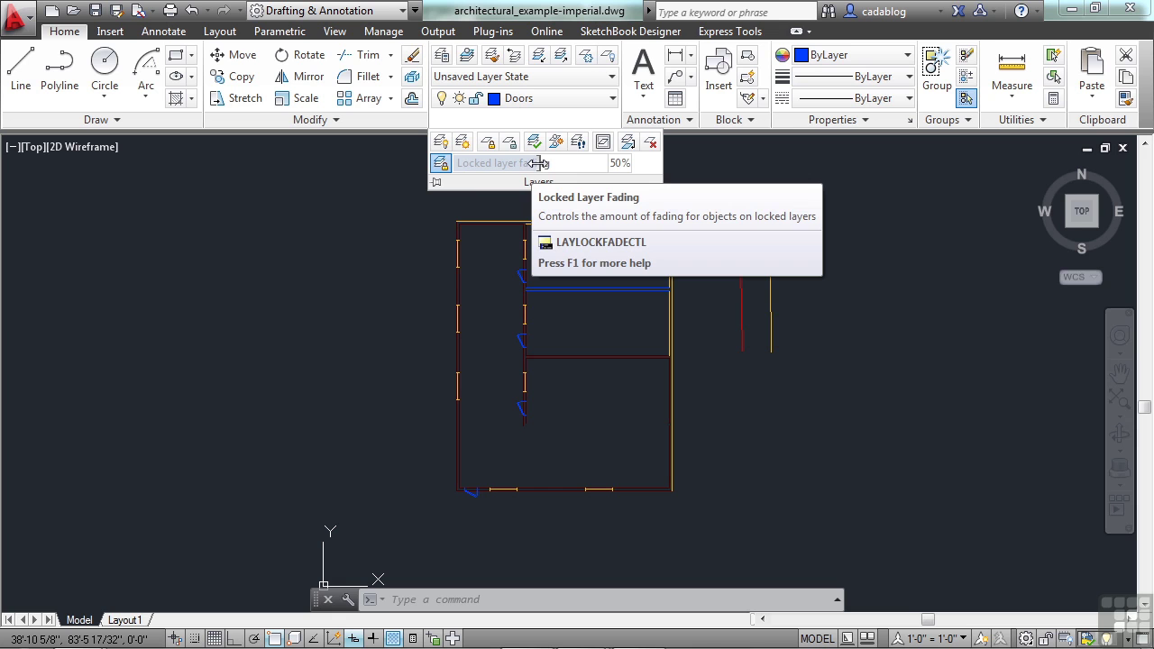
drag(541, 162, 454, 172)
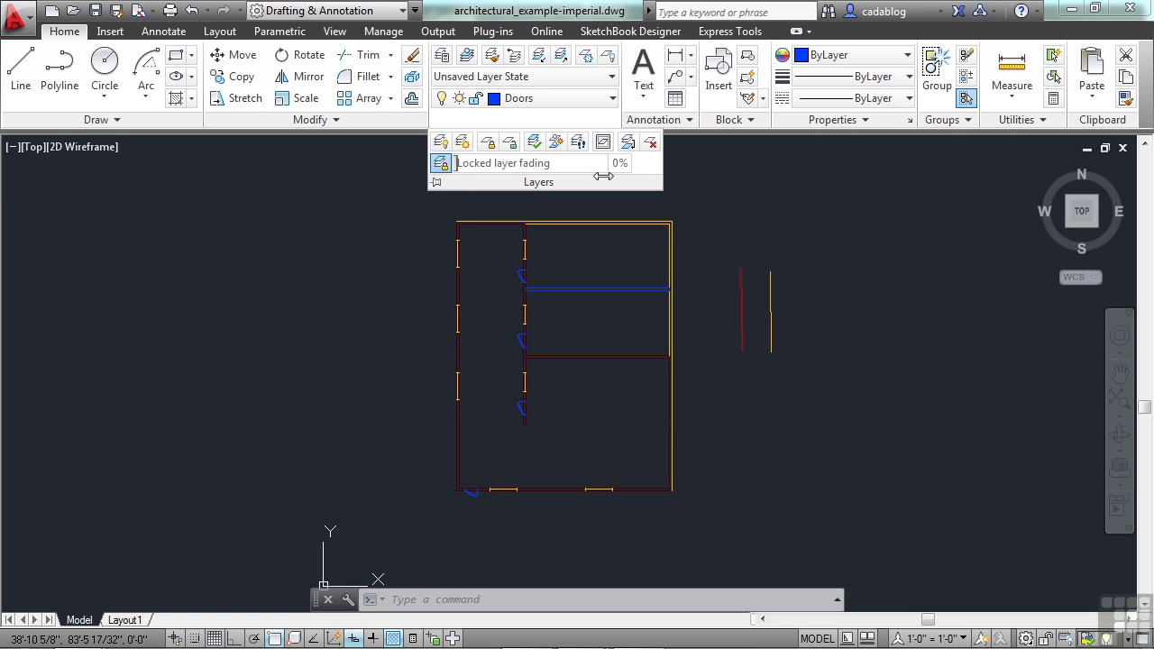
click(442, 165)
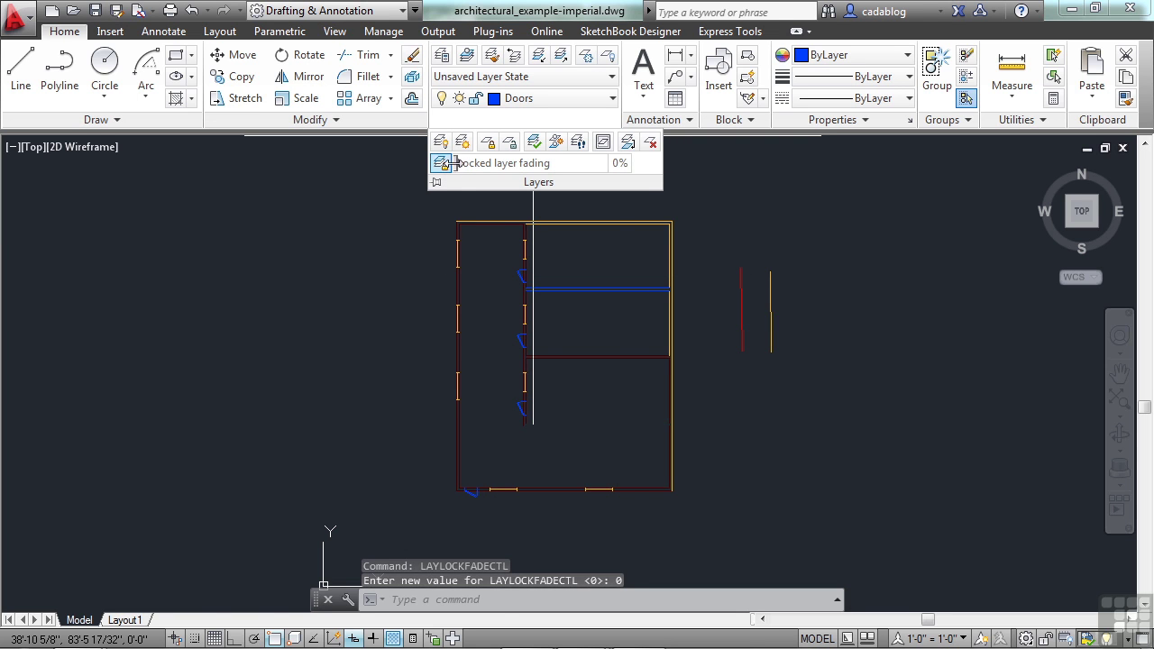
drag(443, 165, 638, 175)
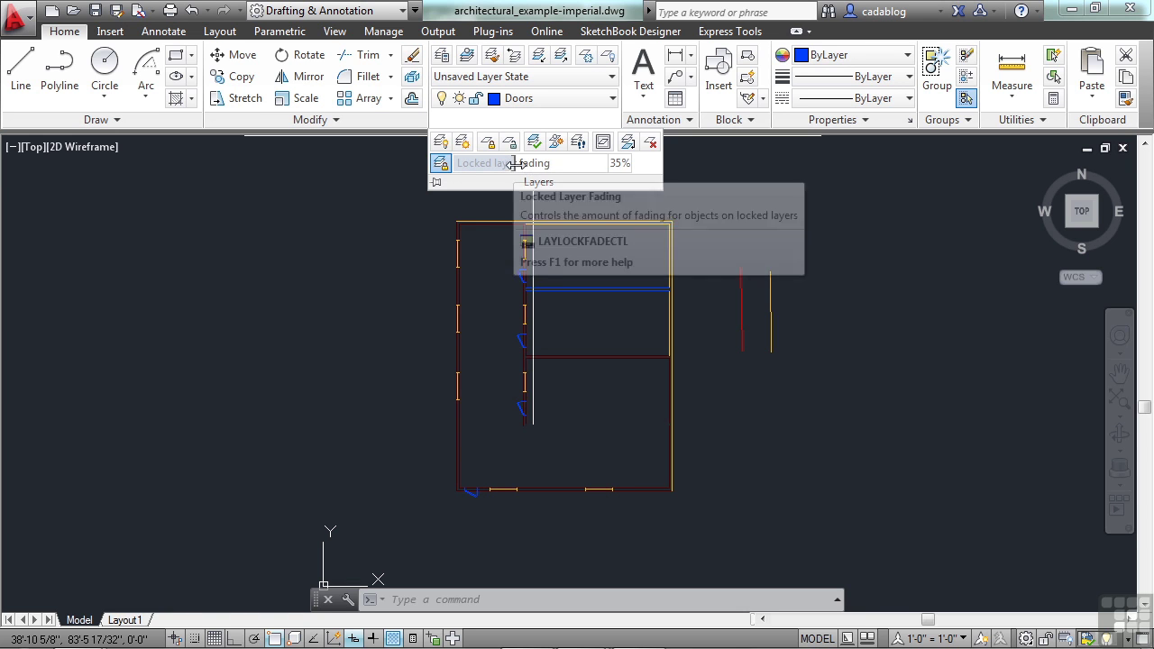
click(620, 163)
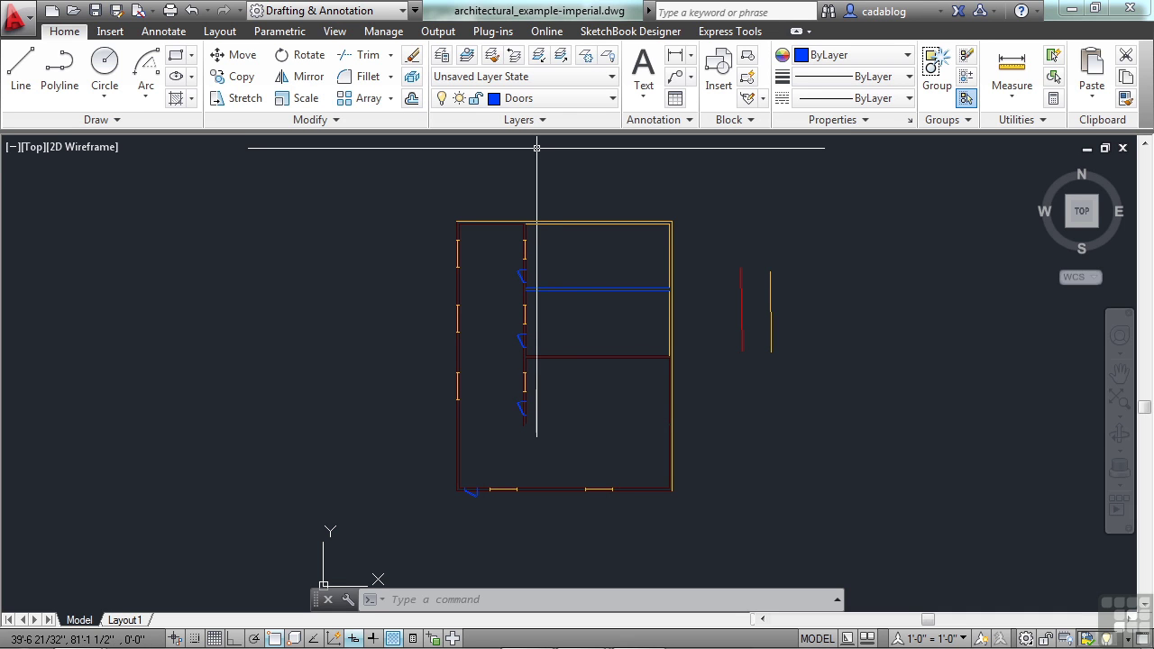
click(540, 121)
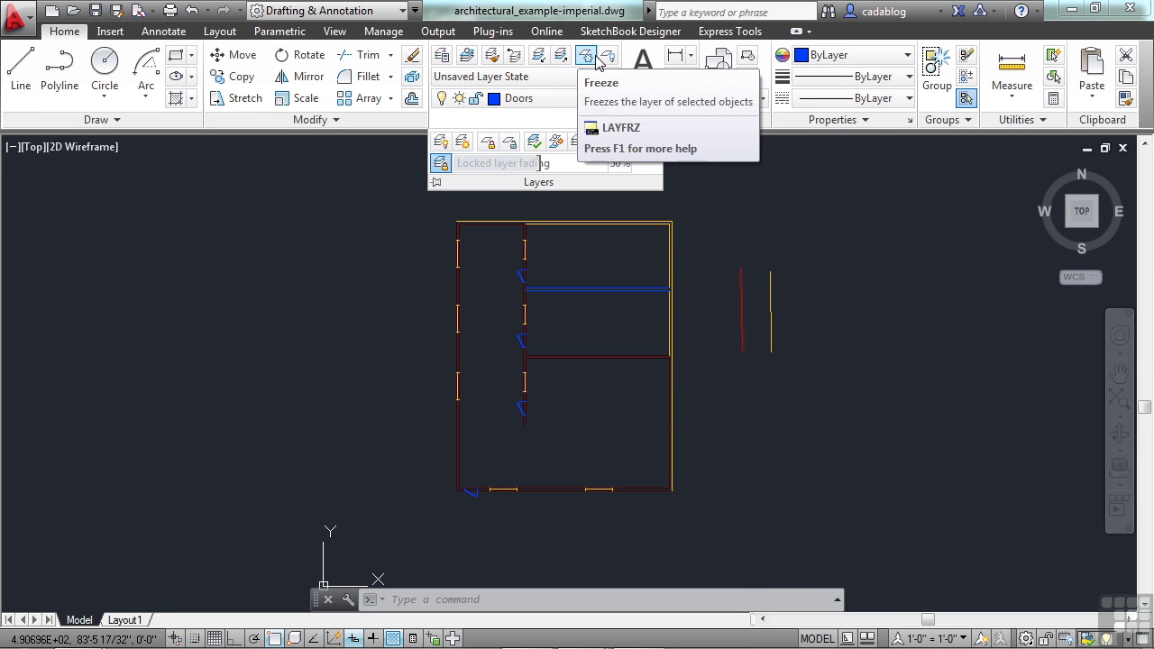
click(351, 170)
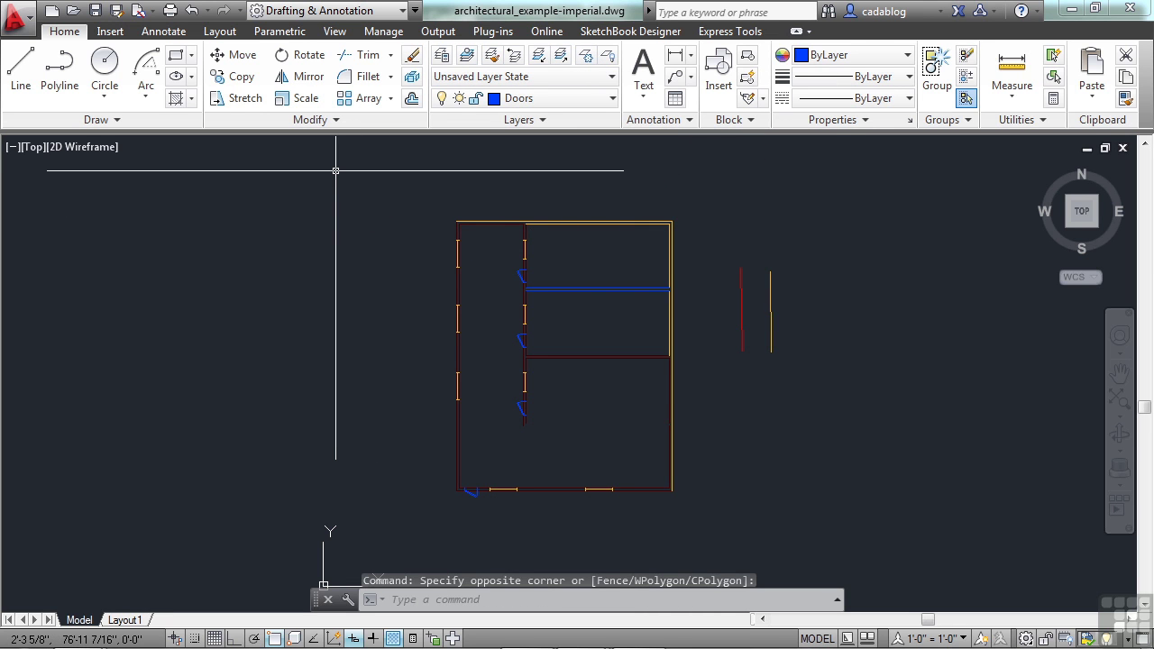